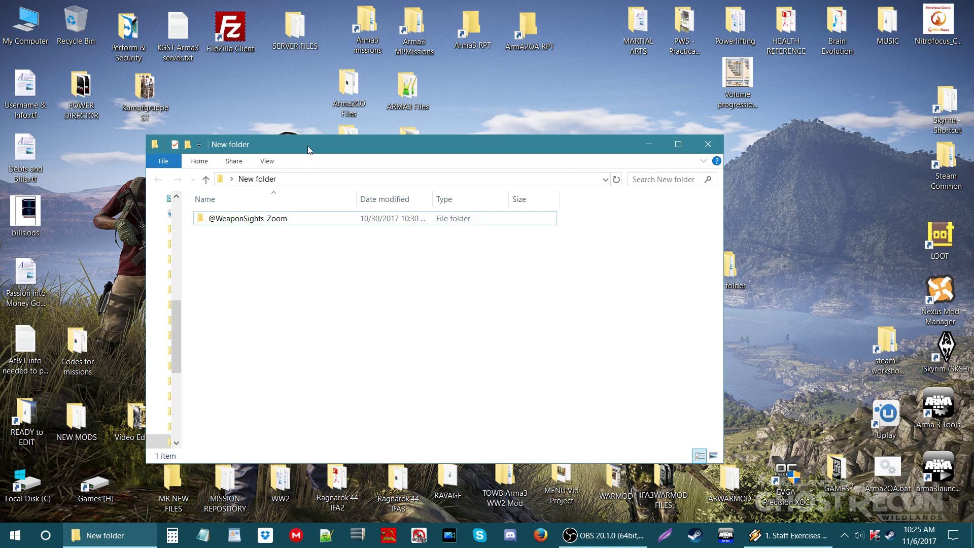
click(259, 223)
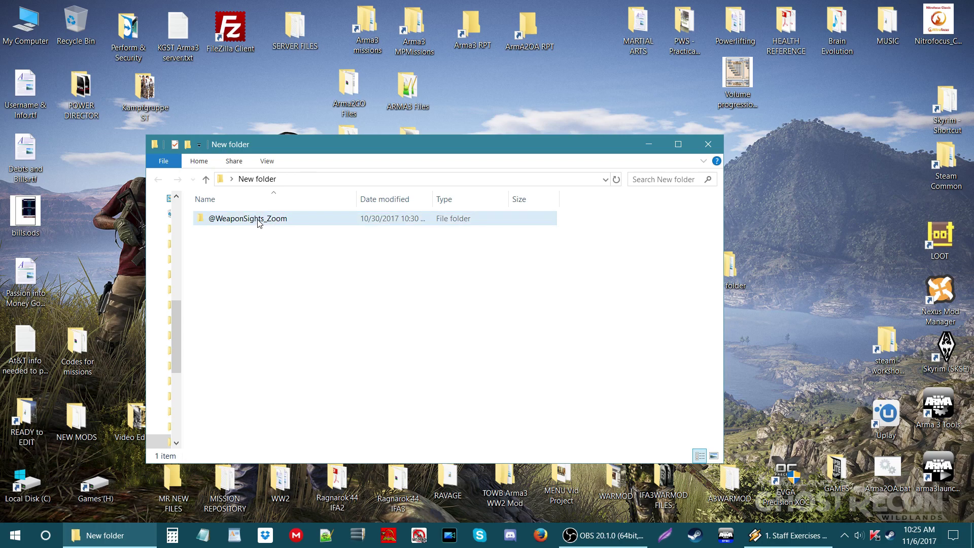
double_click(259, 219)
click(328, 120)
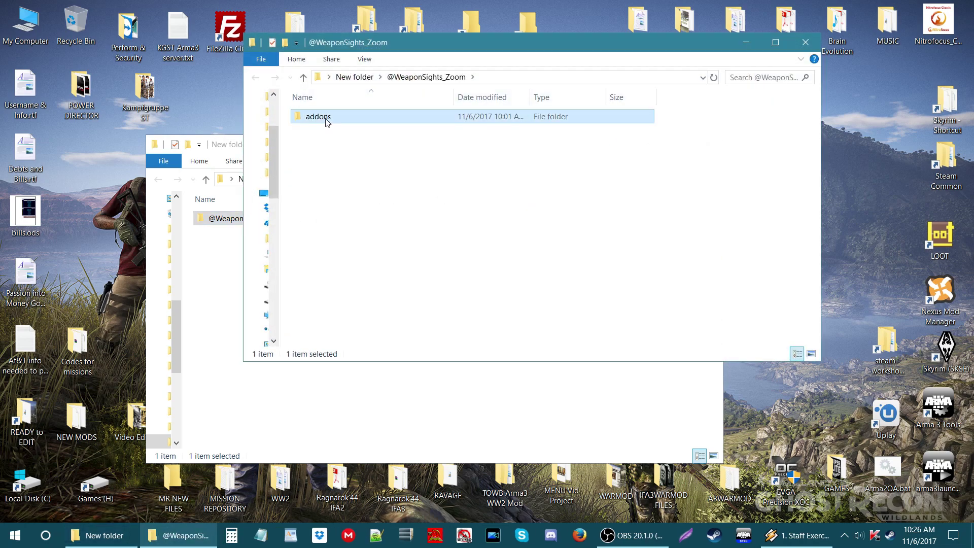
double_click(328, 117)
drag(447, 60, 420, 103)
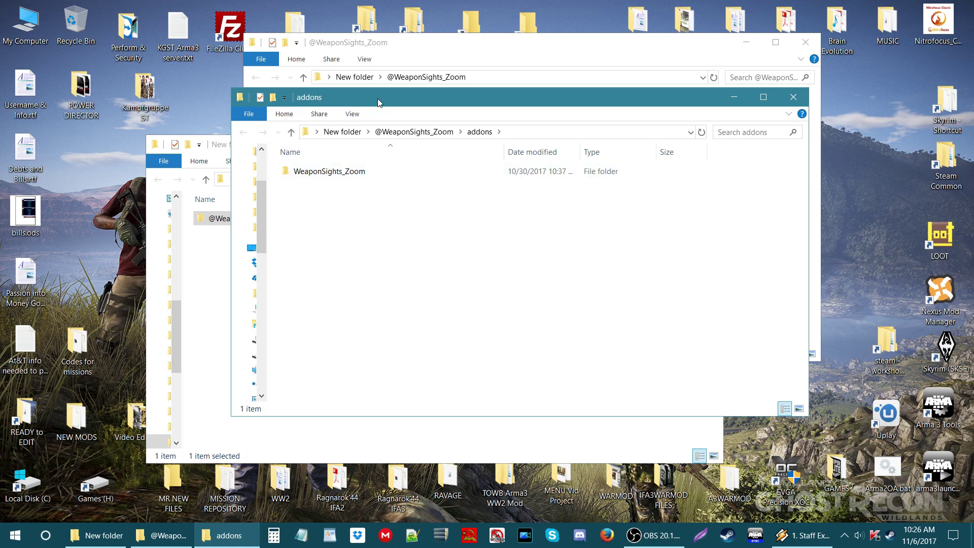
drag(378, 97, 370, 132)
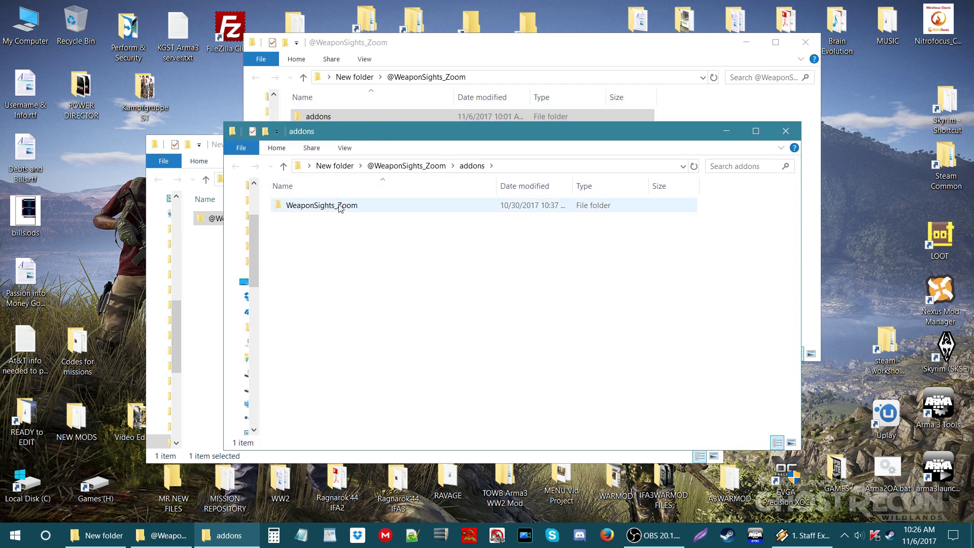
click(341, 207)
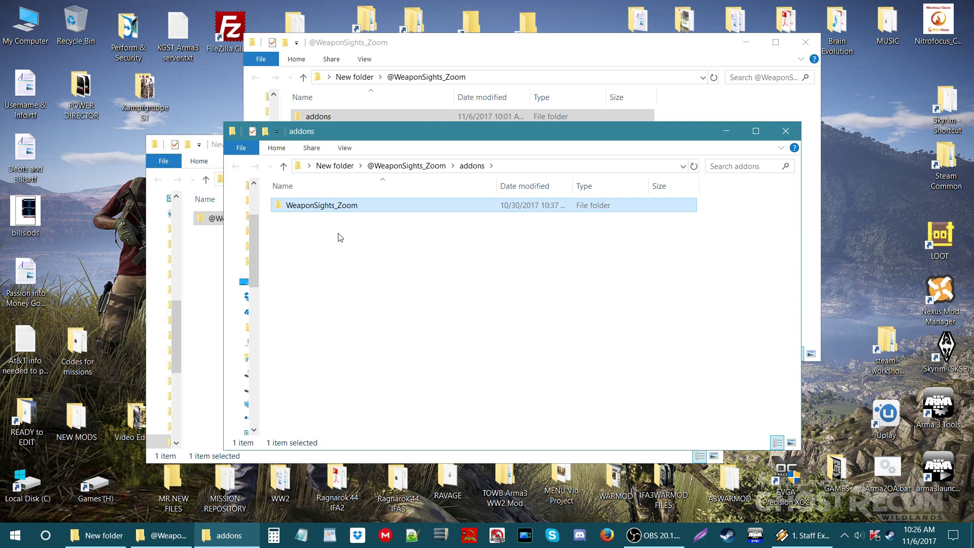
double_click(333, 207)
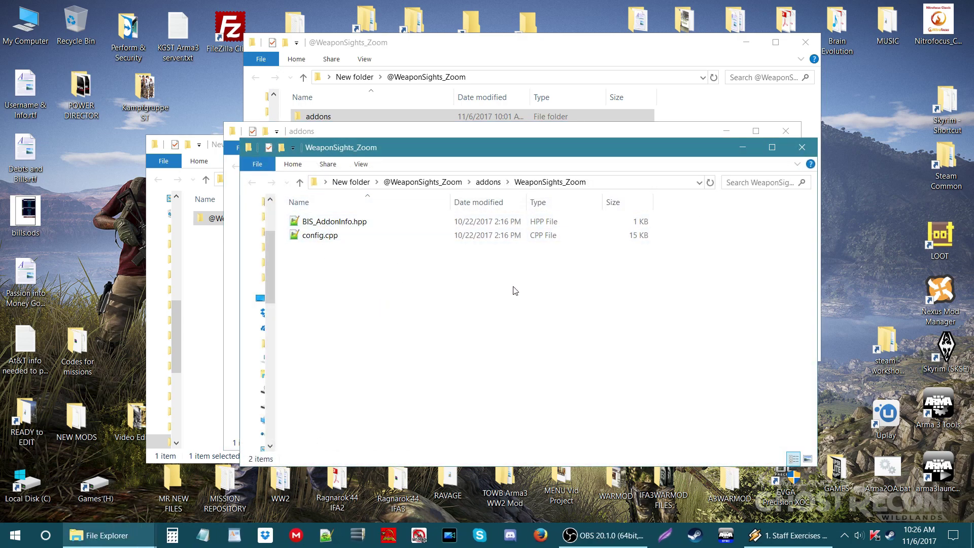
Close the three folder windows and clear the selection in New folder
click(802, 147)
click(786, 131)
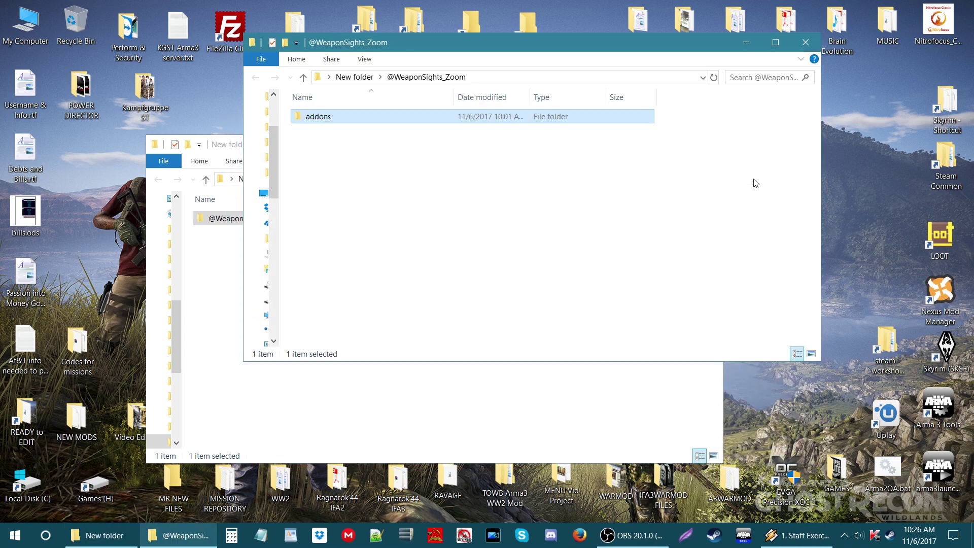
click(806, 48)
click(607, 333)
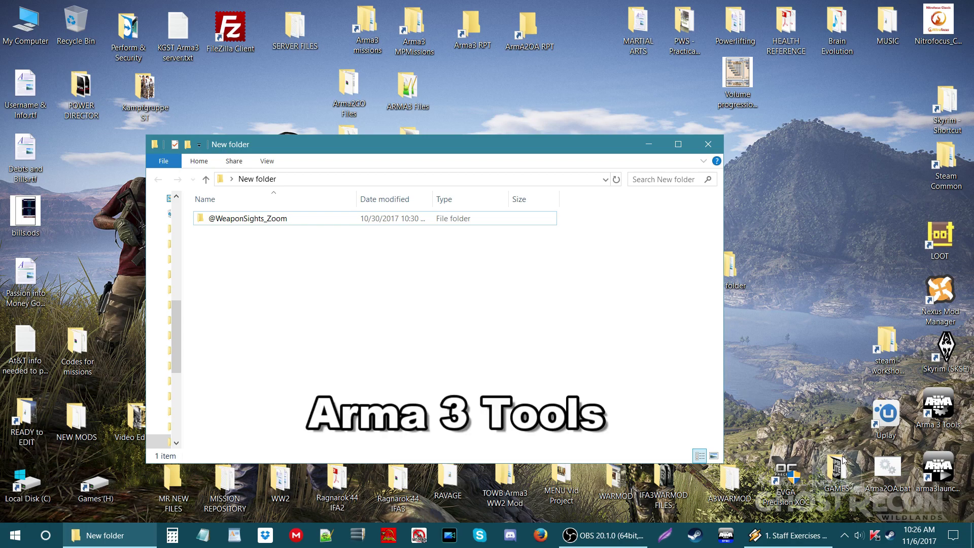
Locate Arma 3 Tools in the Steam library's tools section, then close Steam
right_click(891, 537)
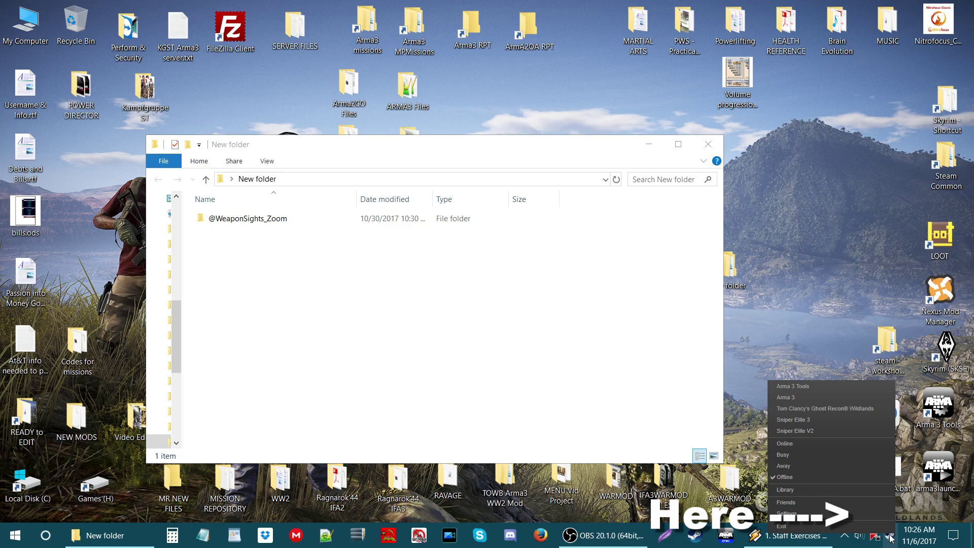
click(788, 491)
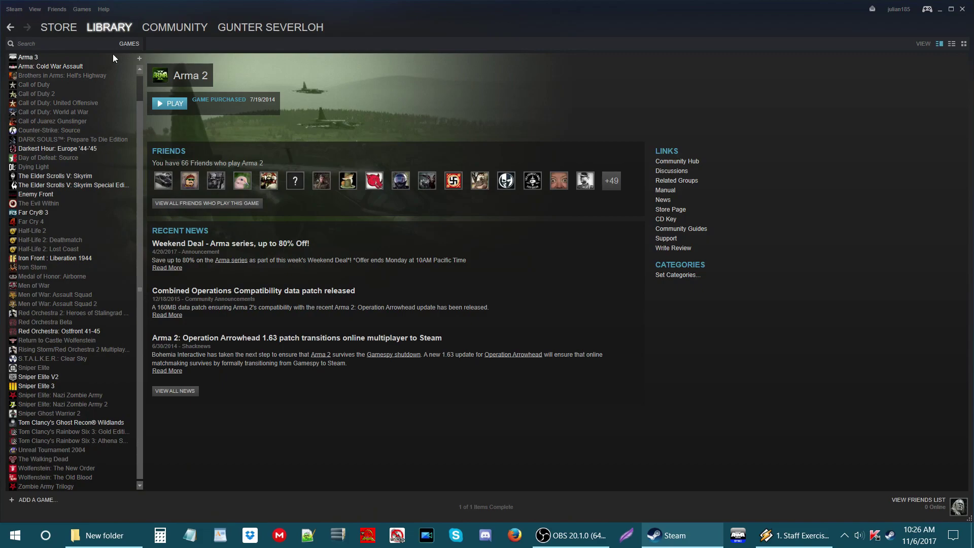
mouse_move(106, 33)
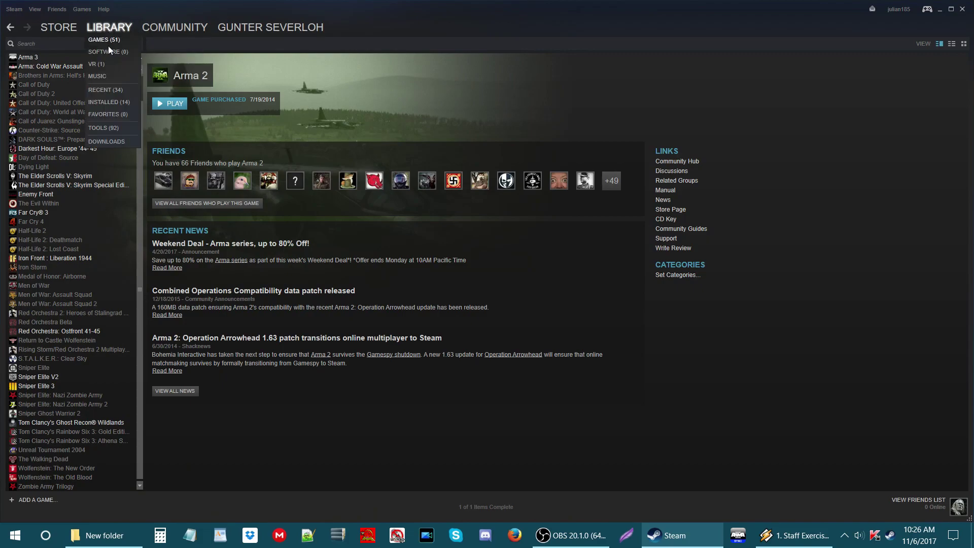
click(102, 128)
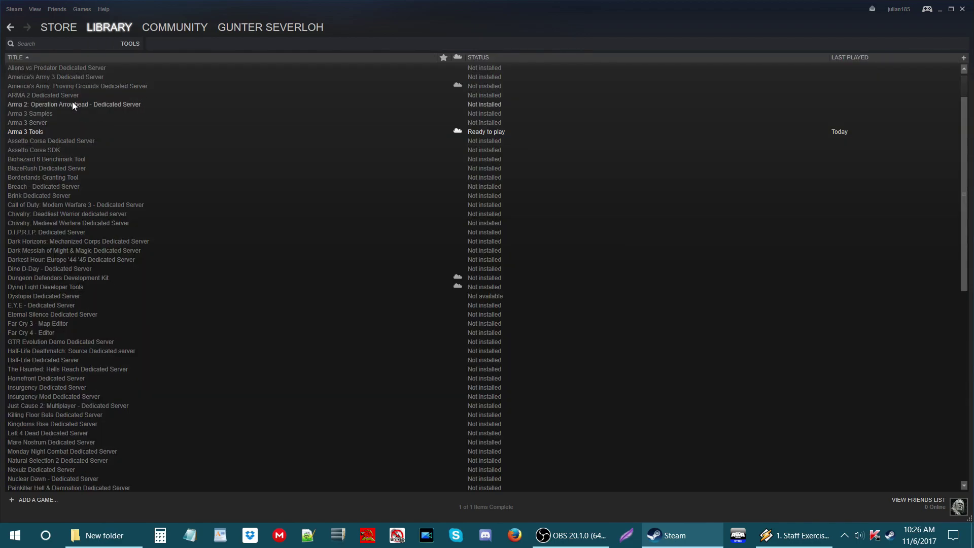
click(25, 132)
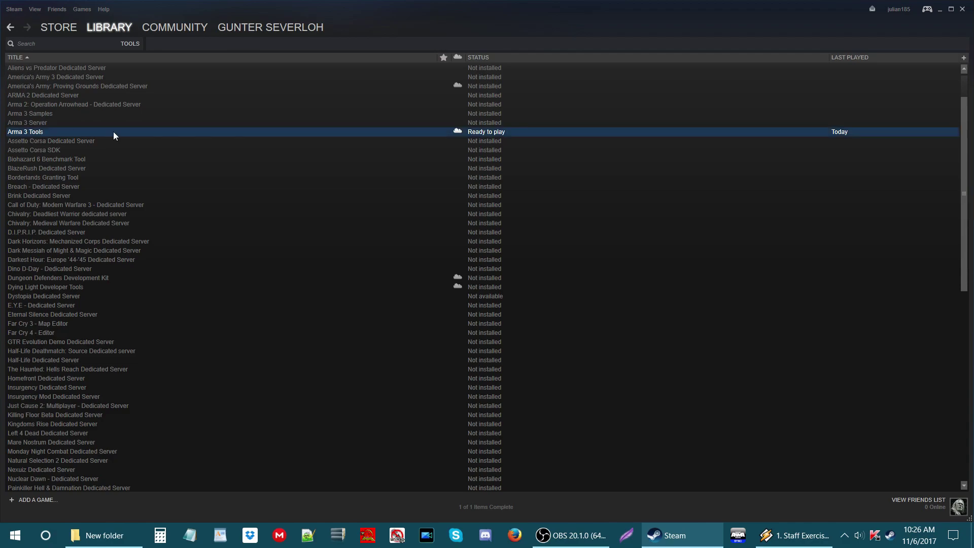
click(963, 10)
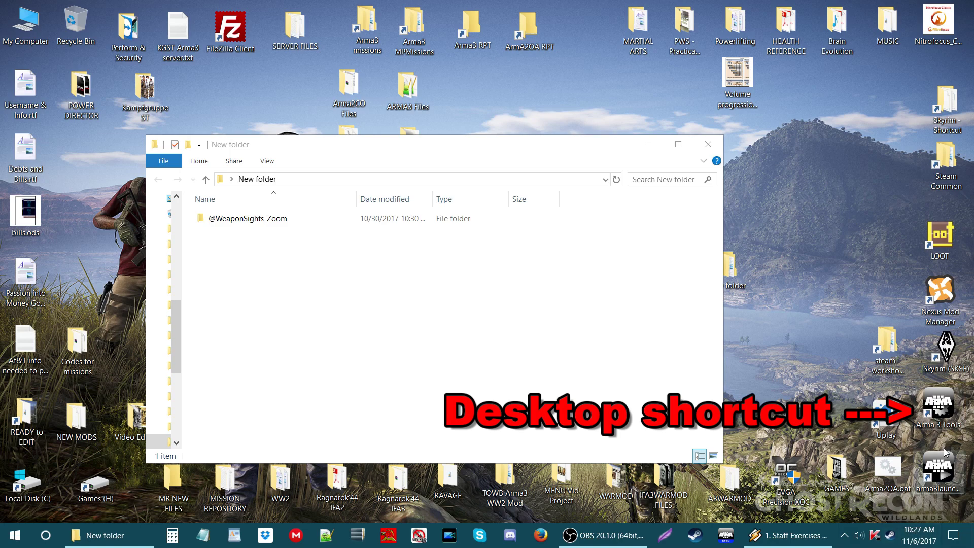
Launch Arma 3 Tools from the desktop shortcut and place its window beside New folder
double_click(940, 407)
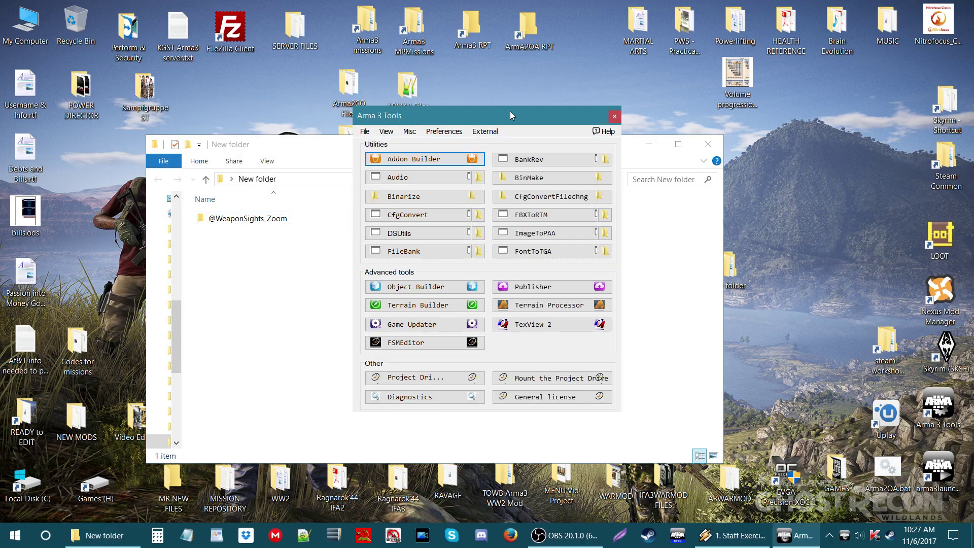
drag(511, 115, 515, 150)
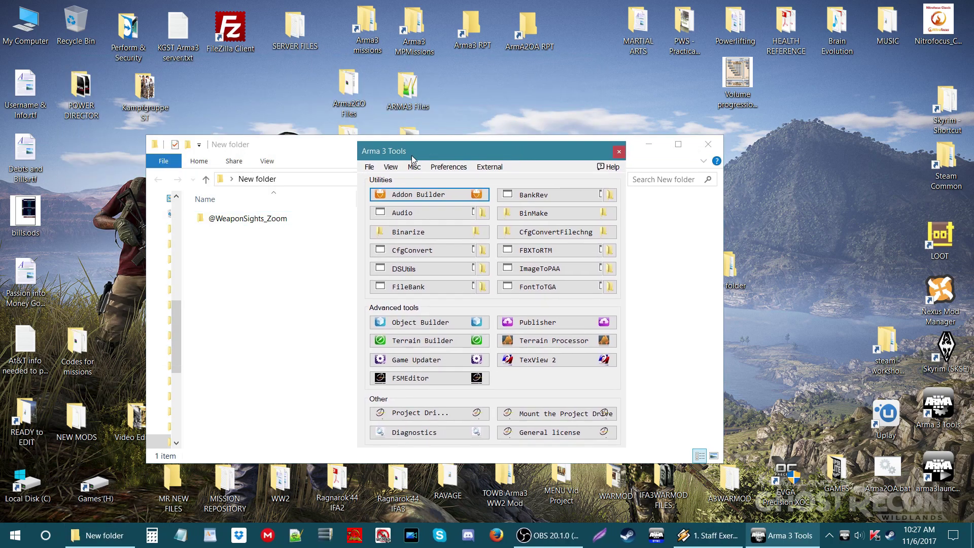
drag(436, 152, 429, 150)
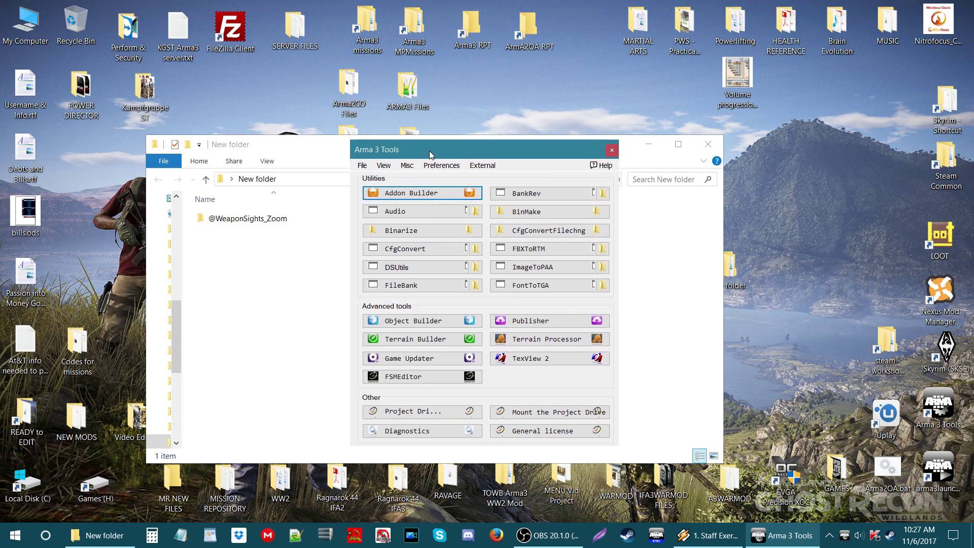
Start DSUtils from the Arma 3 Tools launcher and move its window into position
click(414, 271)
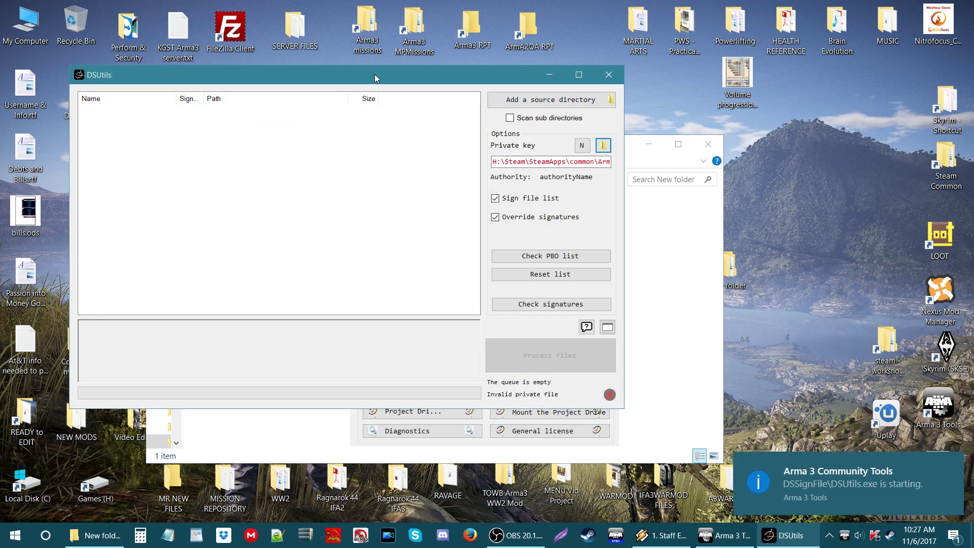
drag(374, 75, 471, 131)
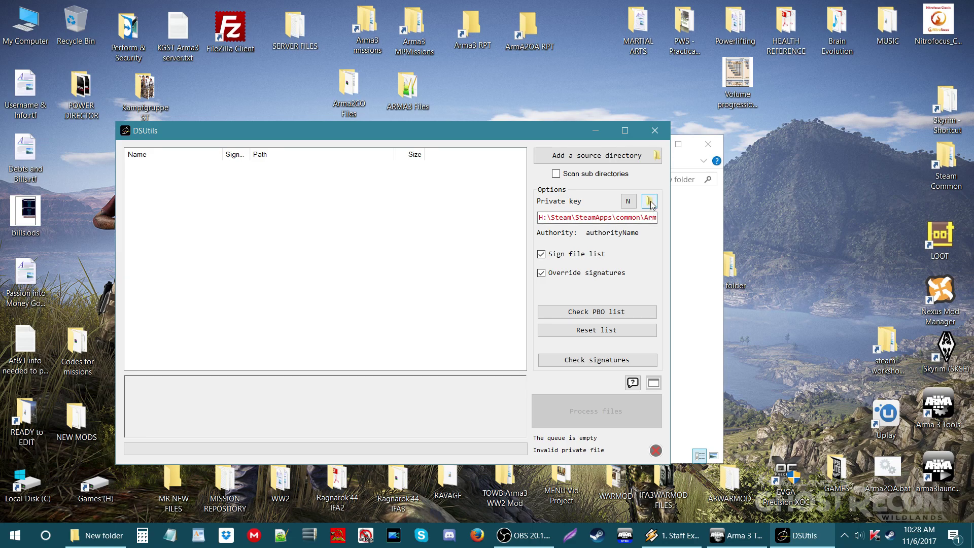
Browse for a private key in H:\Steam\SteamApps\common\Arma 3 Tools
click(647, 203)
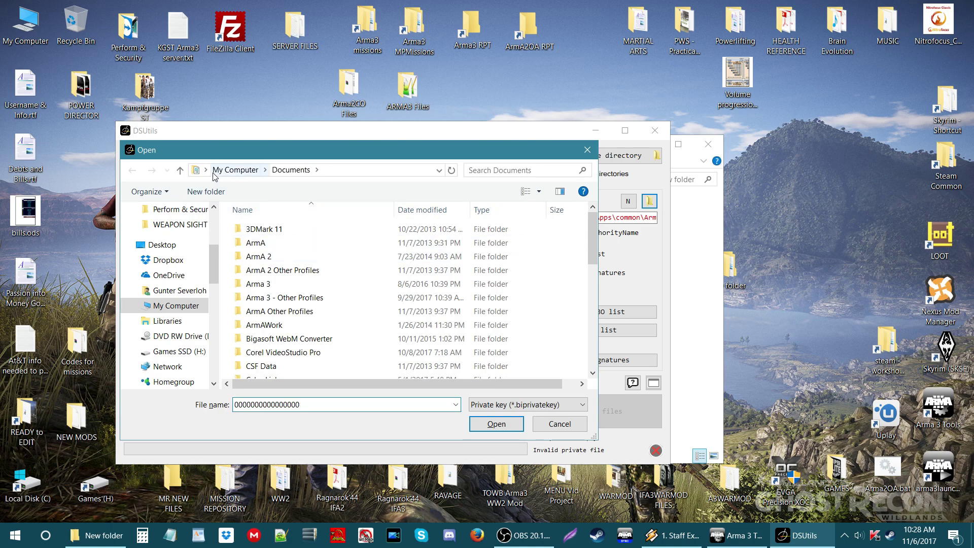
click(207, 170)
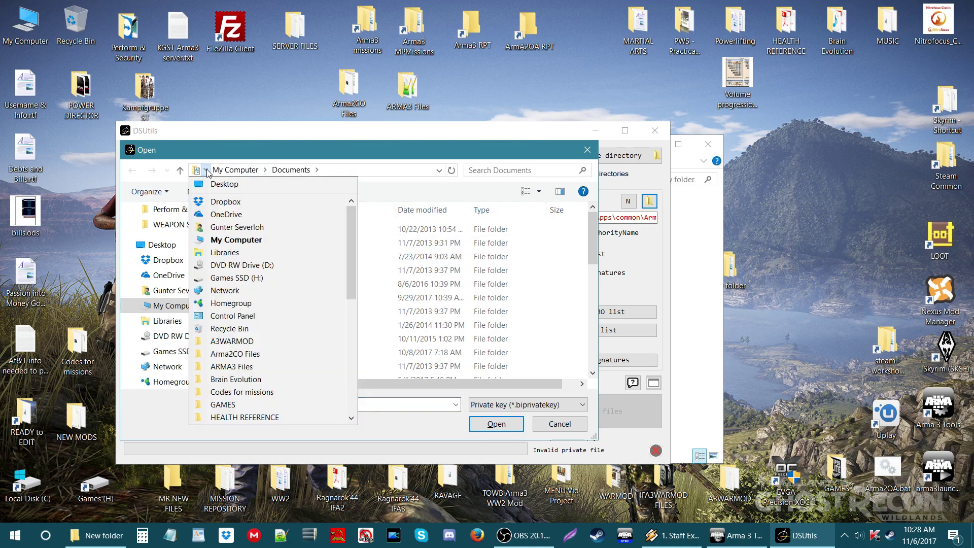
click(244, 278)
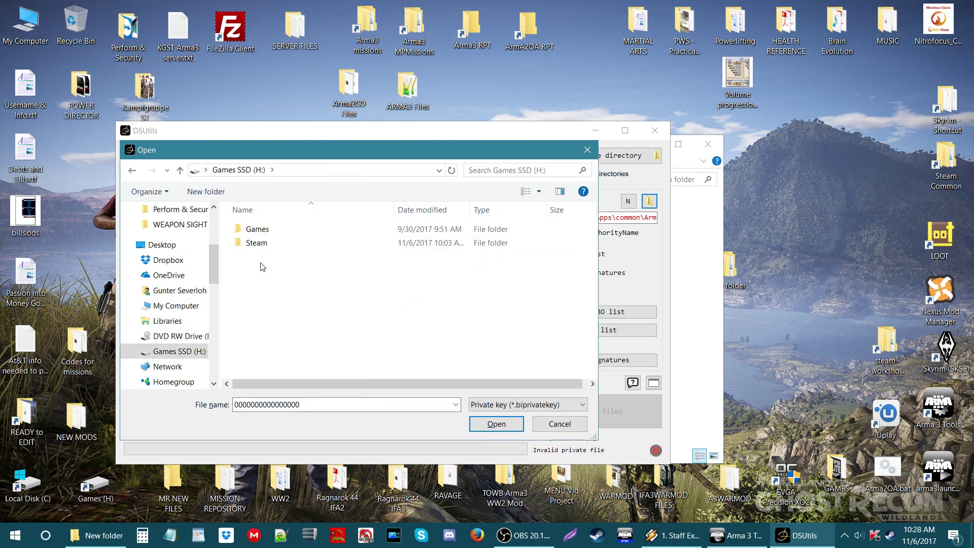
double_click(255, 245)
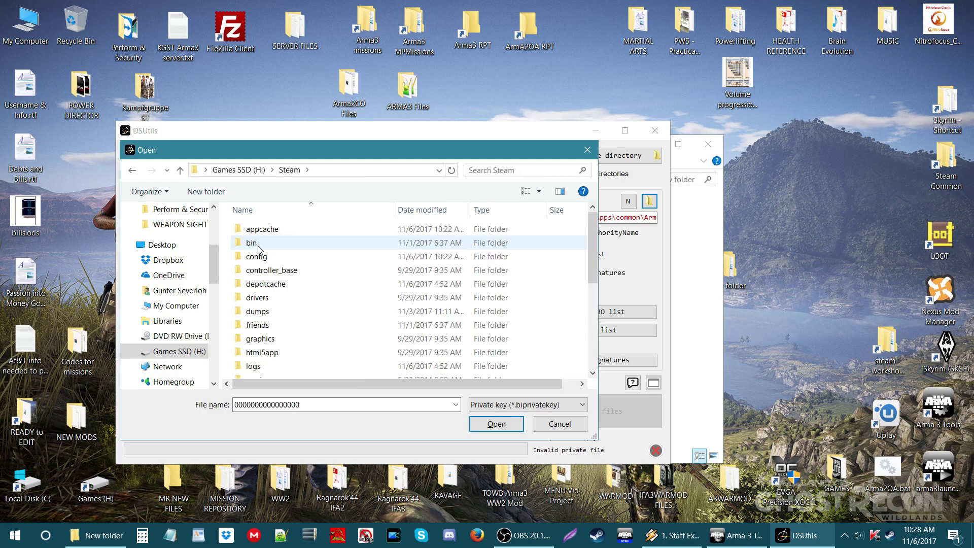
scroll(281, 262, down, 5)
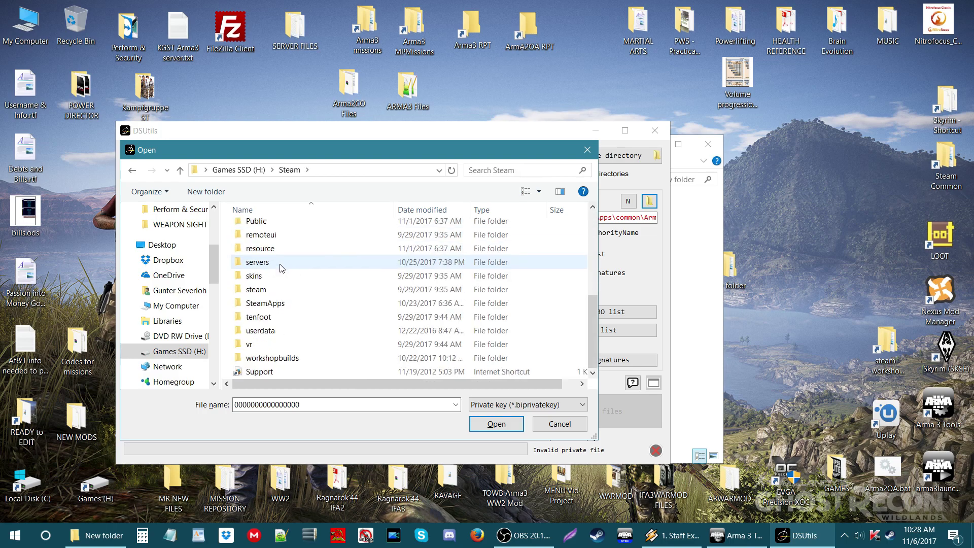
click(272, 304)
double_click(272, 304)
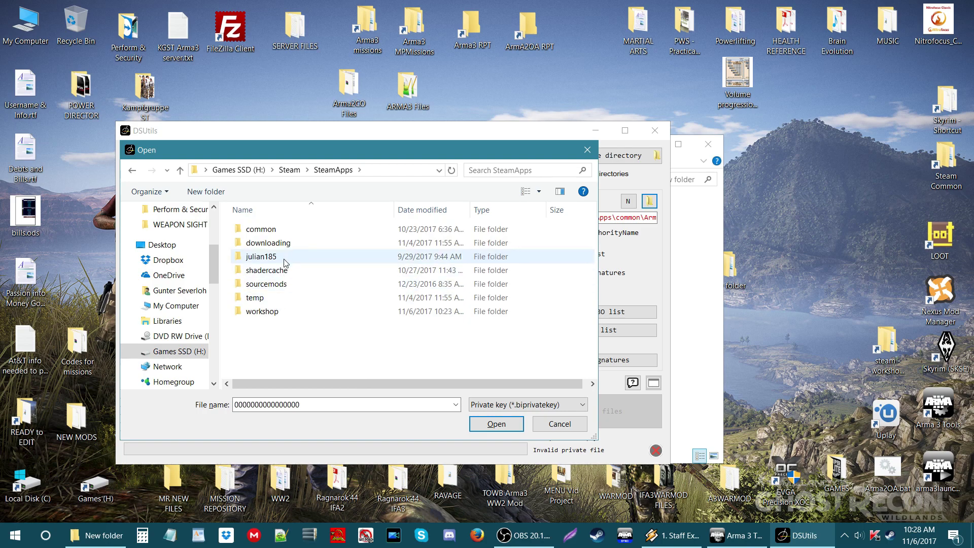
double_click(270, 230)
scroll(284, 276, down, 1)
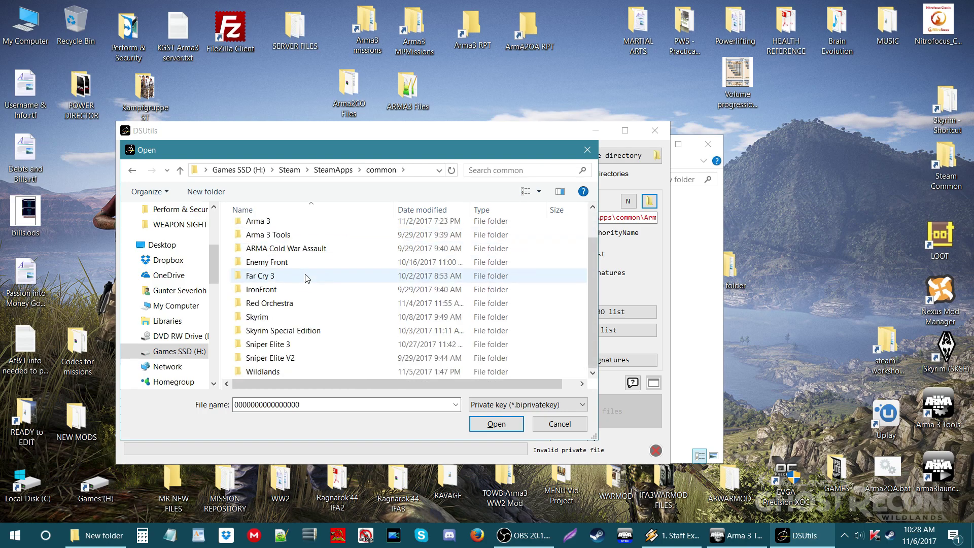
scroll(302, 289, up, 1)
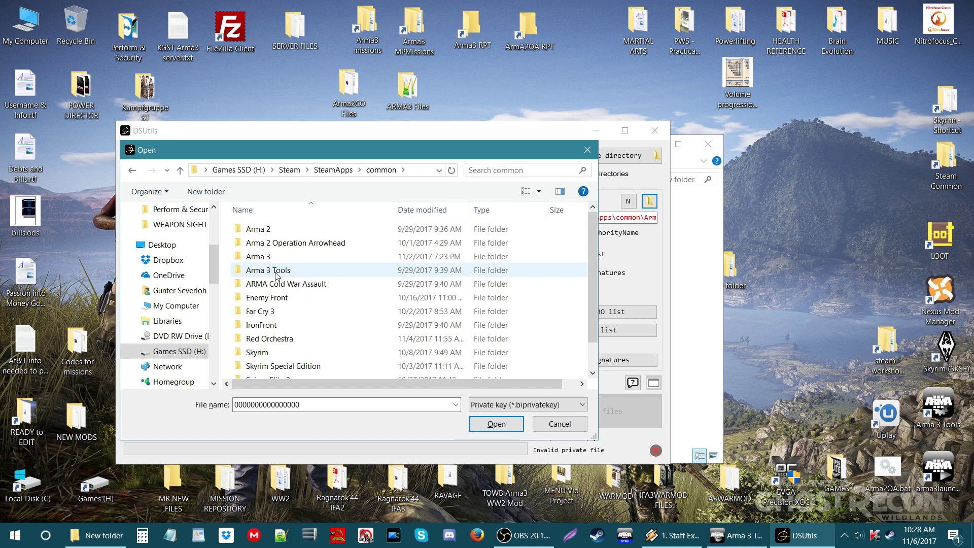
double_click(277, 275)
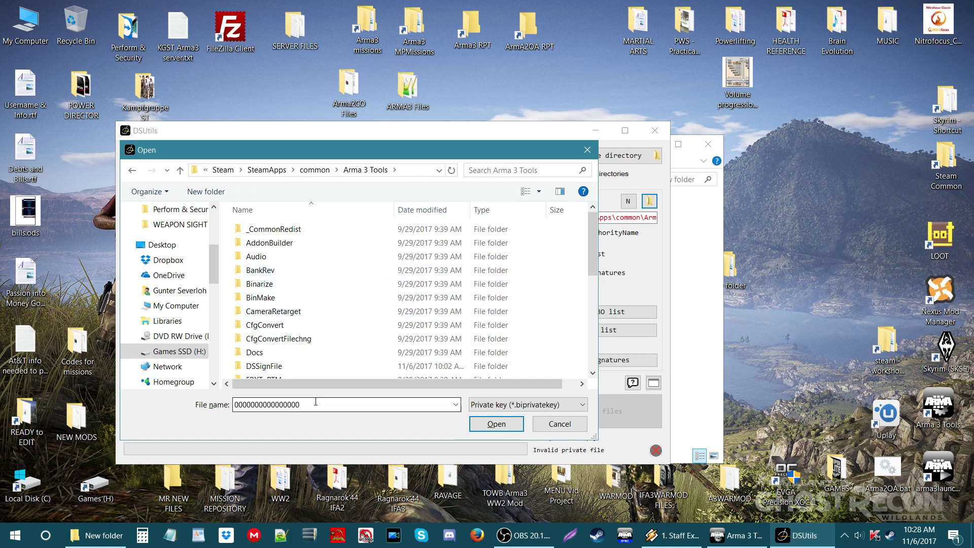
Clear the file name, enter DSSignFile, find no key, and cancel the browser
drag(316, 405, 232, 405)
key(BackSpace)
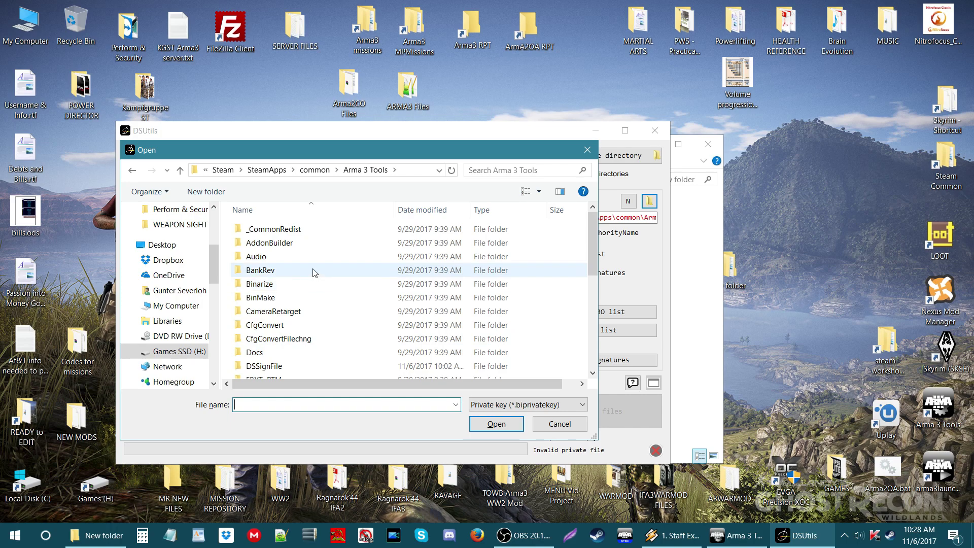
scroll(315, 274, down, 2)
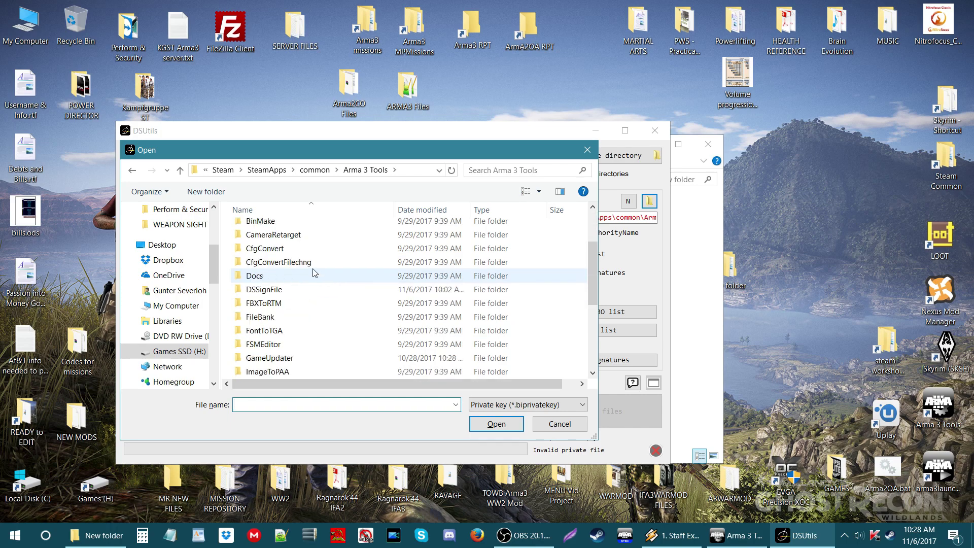
click(274, 295)
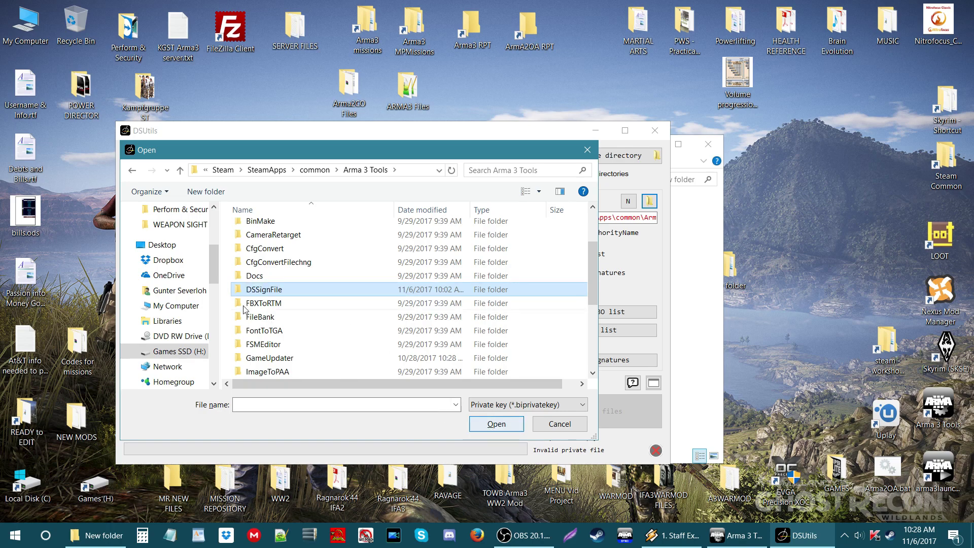
click(500, 427)
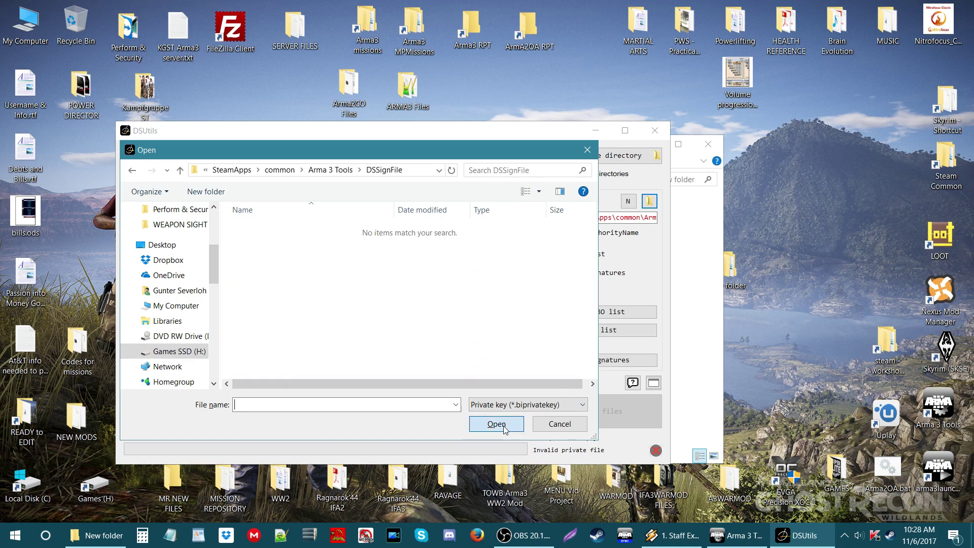
click(560, 425)
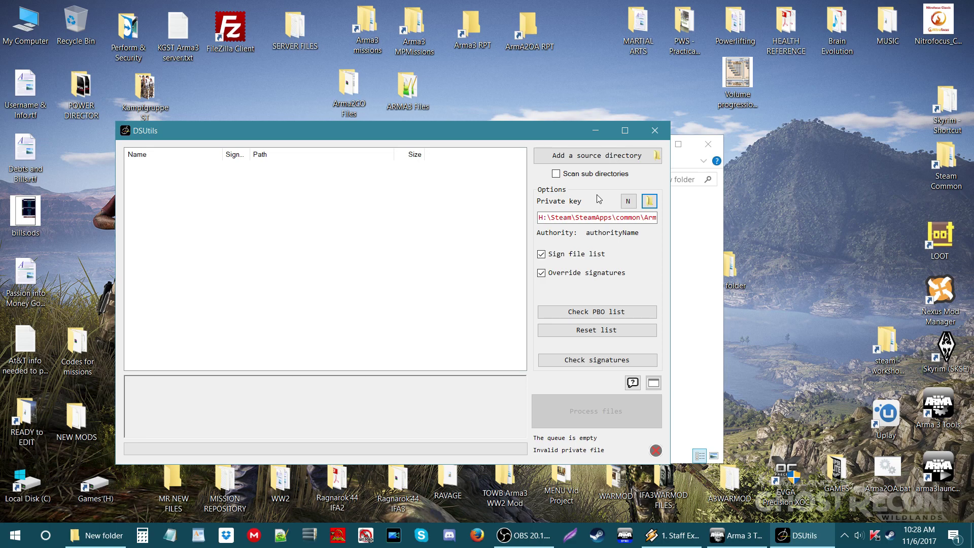
click(629, 202)
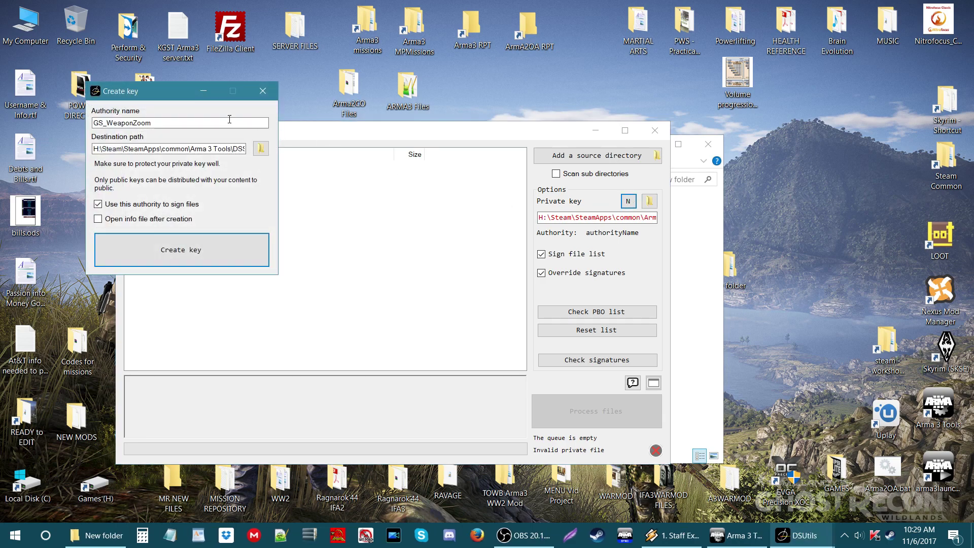
Create the GS_WeaponZoom private key in the DSSignFile folder and acknowledge the protection warning
drag(159, 92, 317, 181)
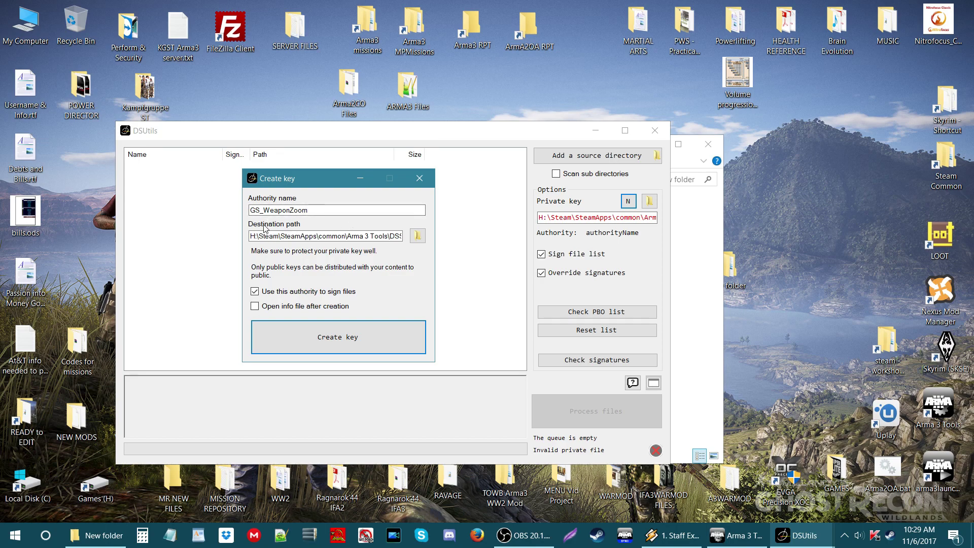
click(293, 236)
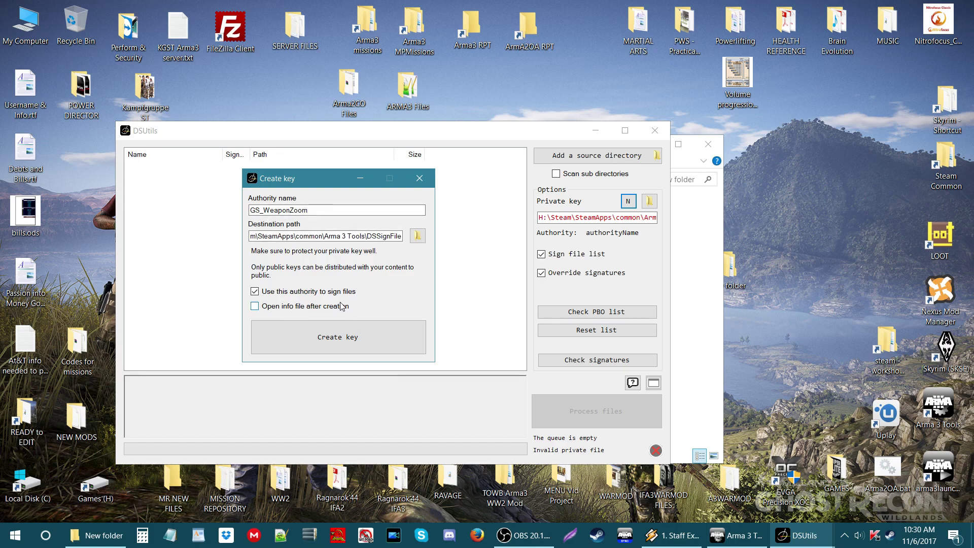
click(294, 212)
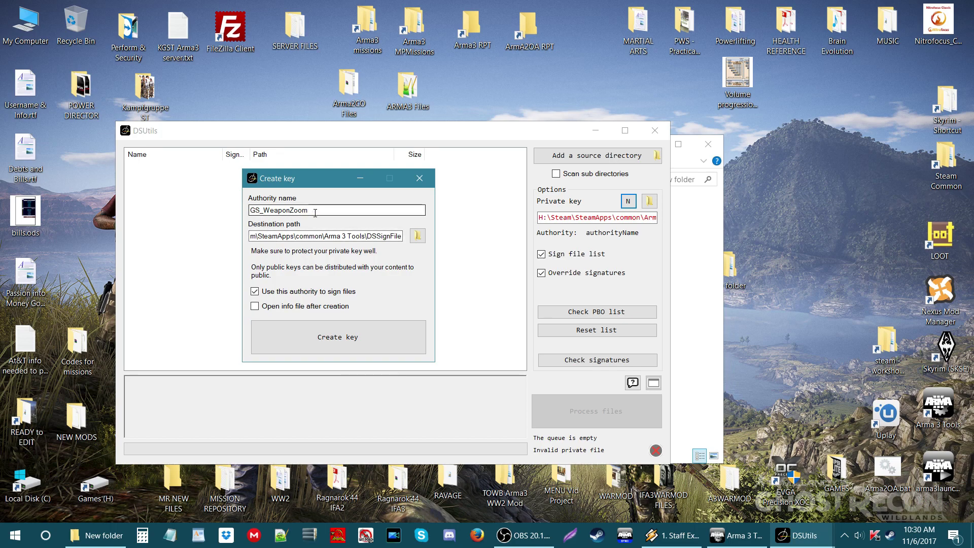
key(Tab)
click(389, 236)
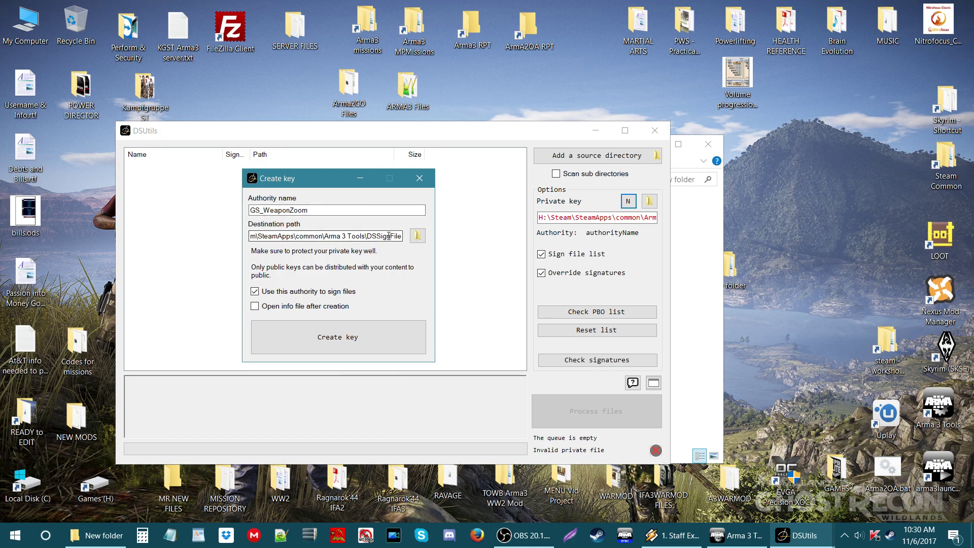
click(336, 339)
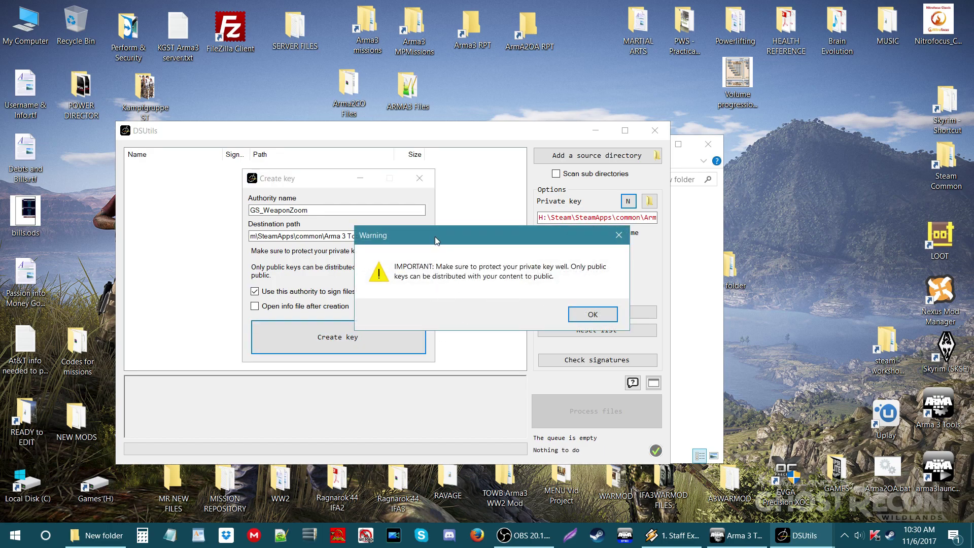
drag(435, 236, 428, 232)
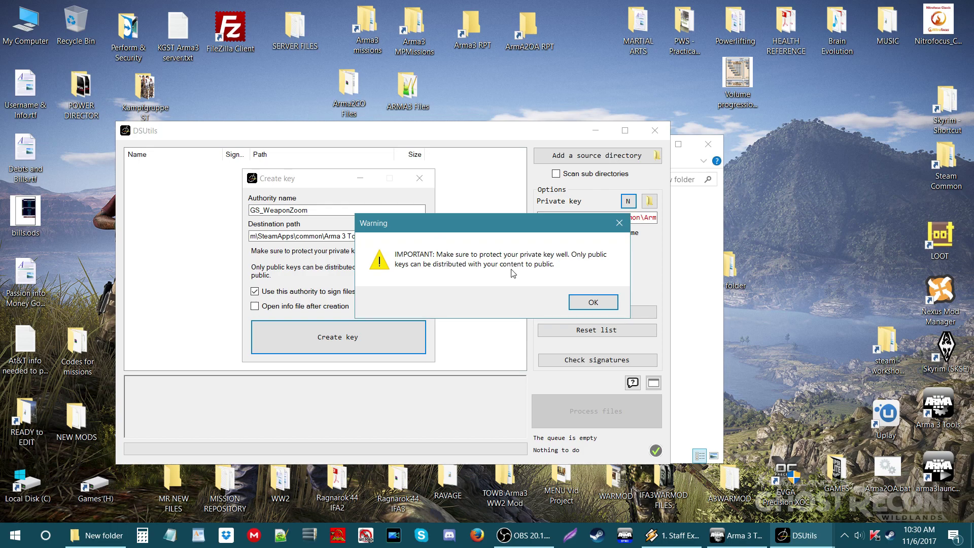
click(597, 303)
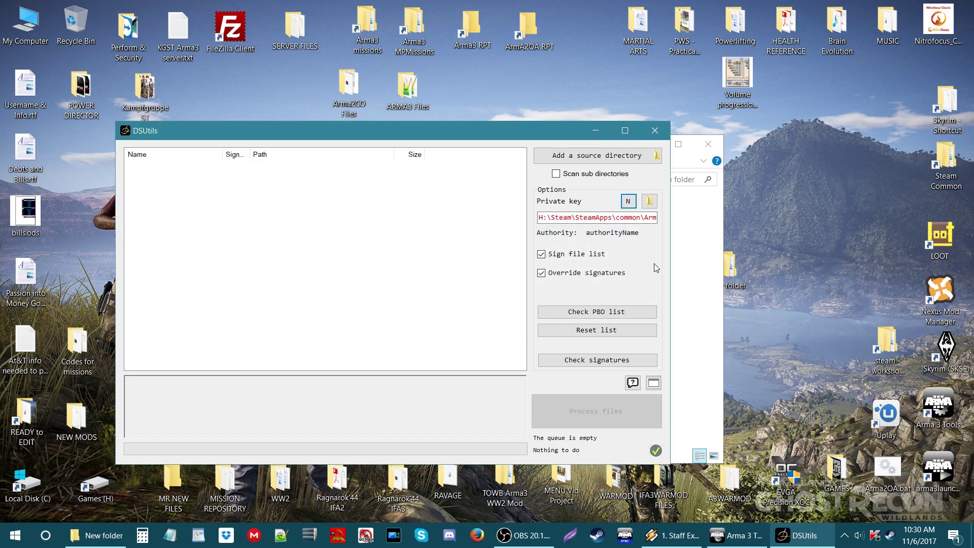
Browse for the private key to H:\Steam\SteamApps\common
click(650, 201)
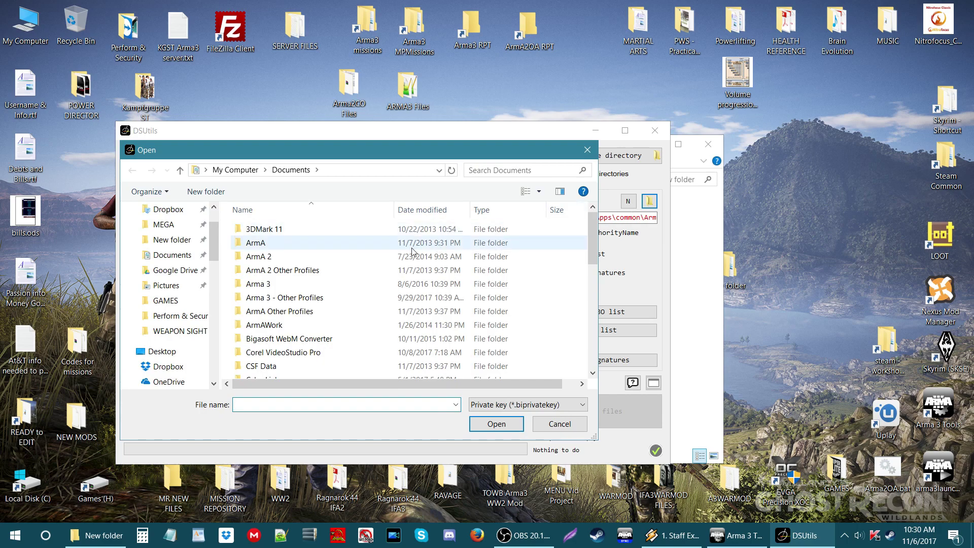
click(207, 171)
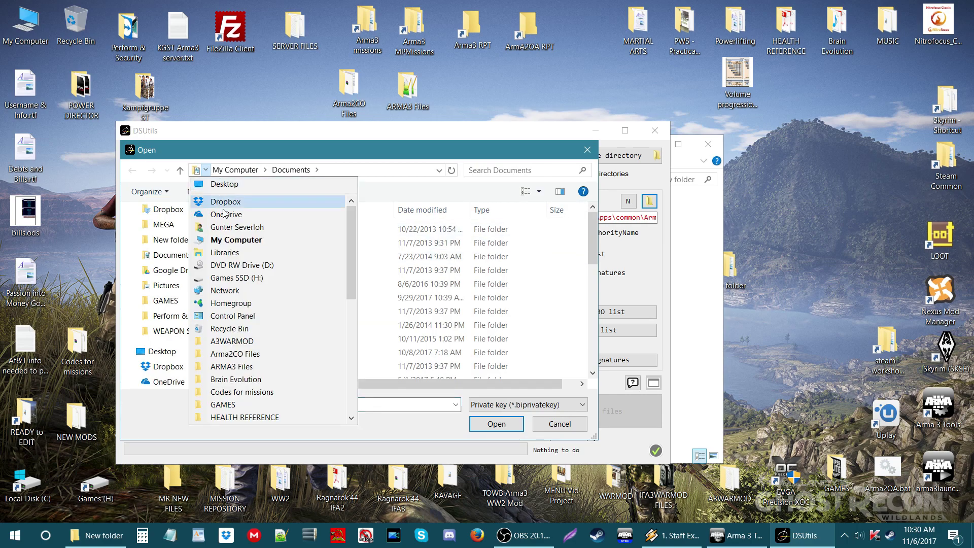
click(248, 280)
double_click(256, 243)
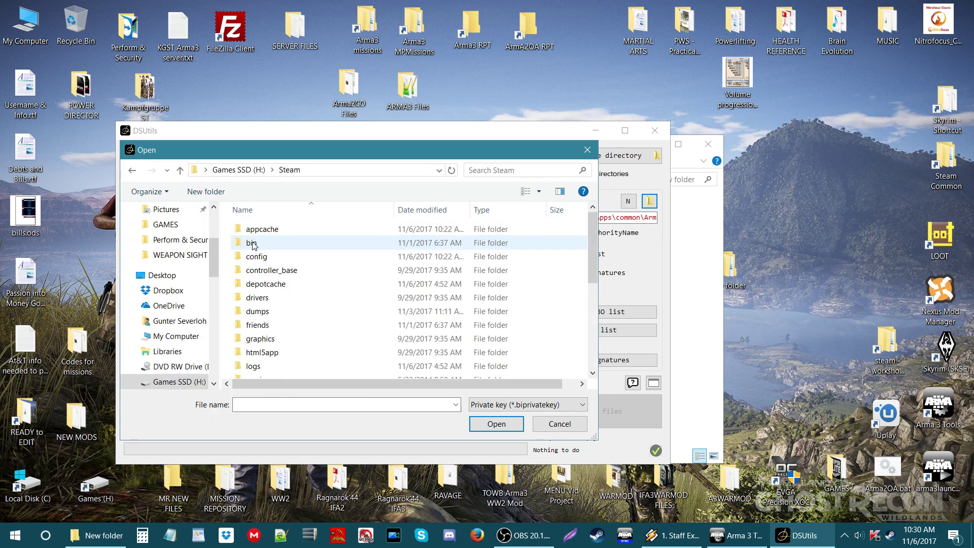
scroll(302, 281, down, 2)
scroll(302, 281, down, 3)
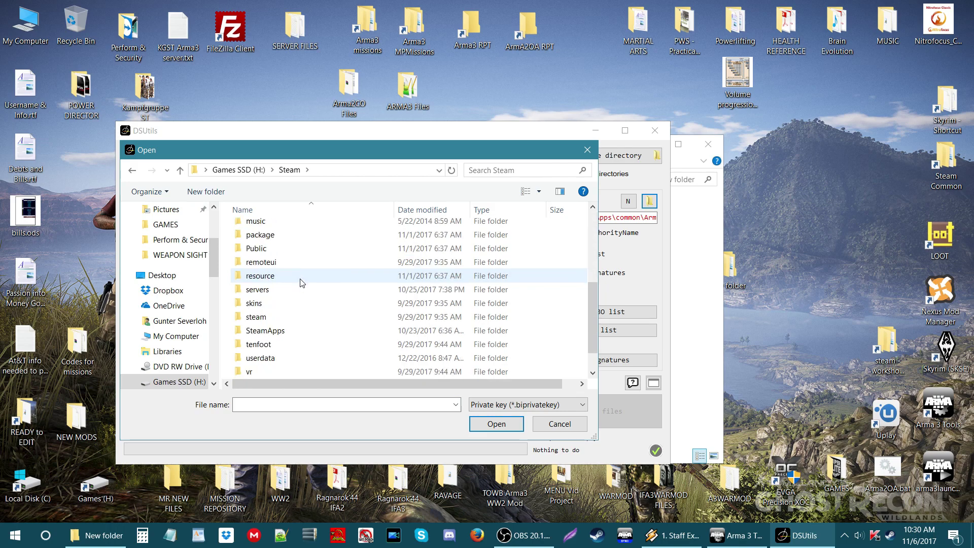
double_click(276, 305)
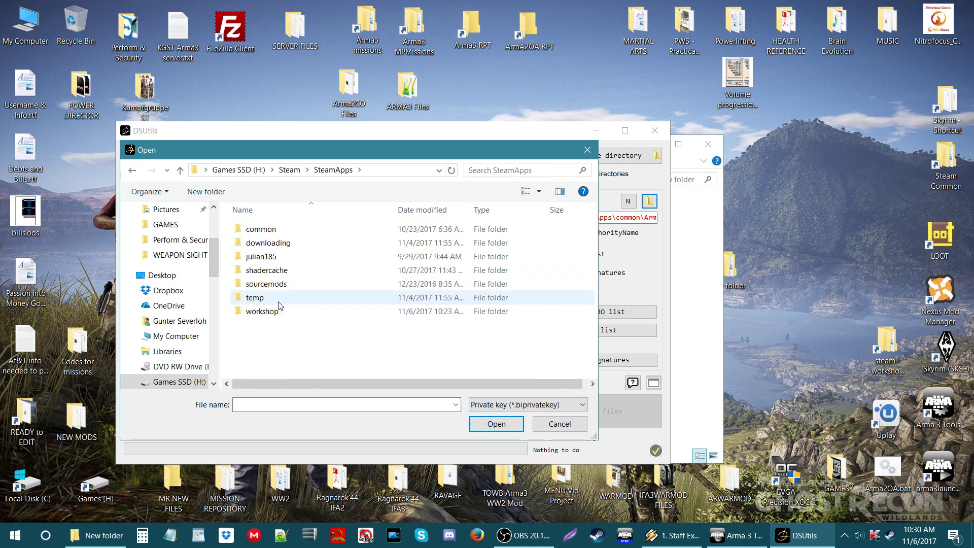
double_click(268, 229)
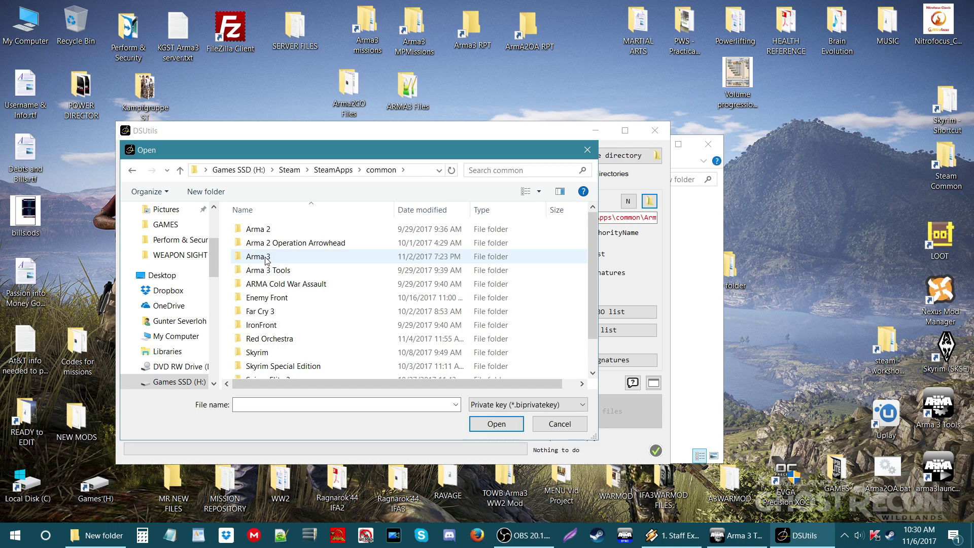
Open Arma 3 Tools\DSSignFile, confirm GS_WeaponZoom.biprivatekey is there, and close the picker
click(268, 274)
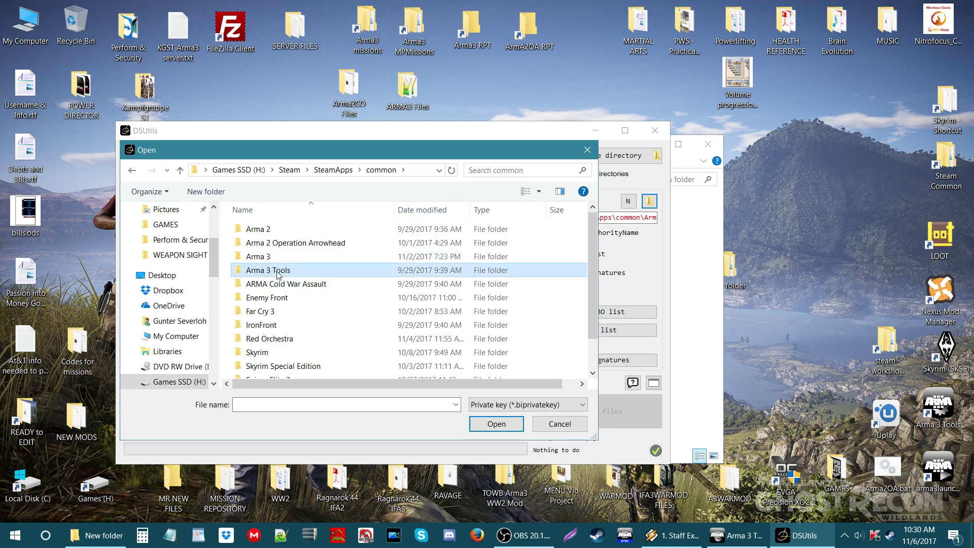
double_click(278, 274)
scroll(304, 272, down, 2)
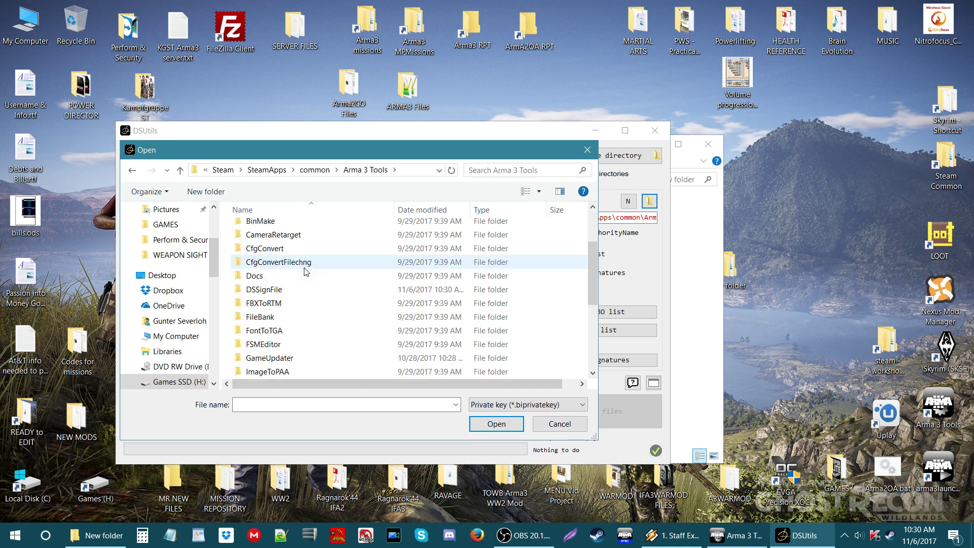
double_click(264, 289)
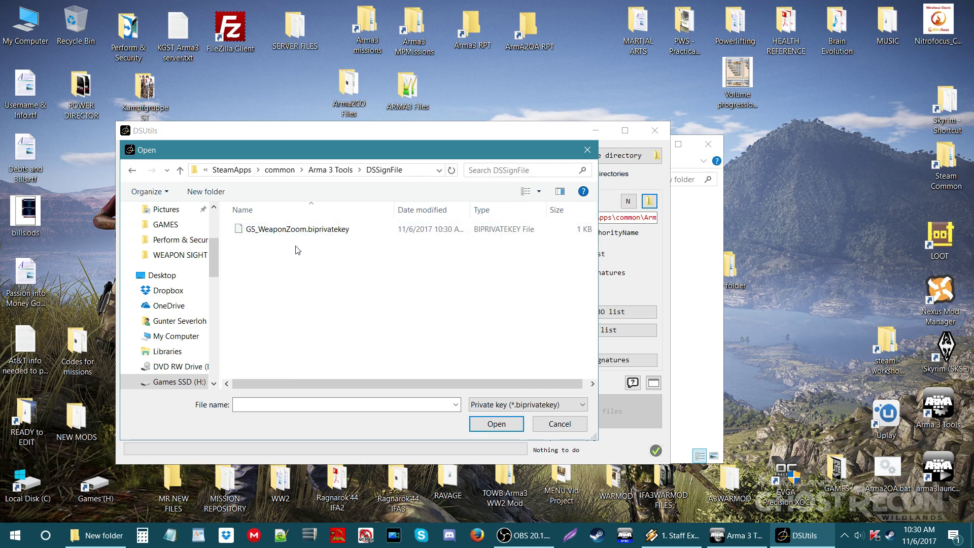
click(561, 427)
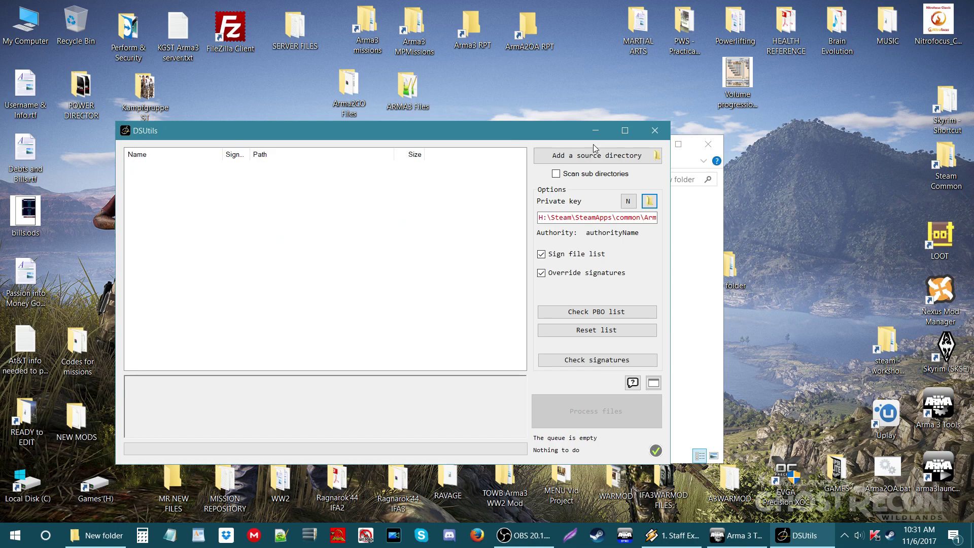
Close DSUtils and start Addon Builder from the Arma 3 Tools launcher
click(655, 133)
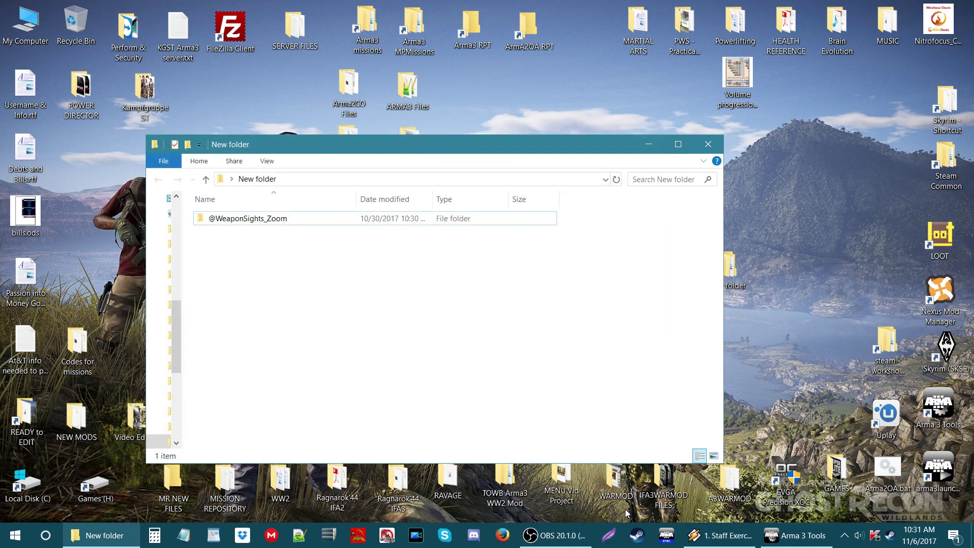
click(795, 536)
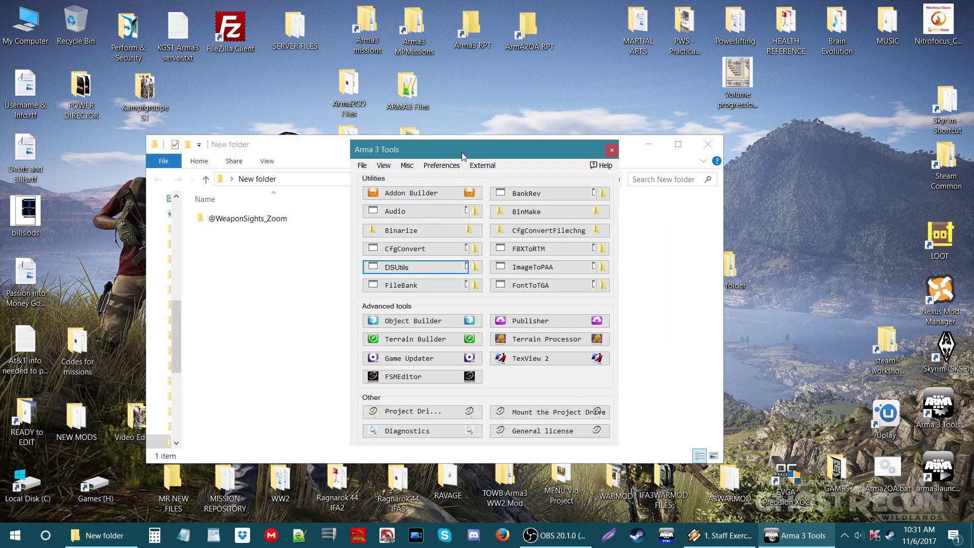
drag(462, 156, 495, 156)
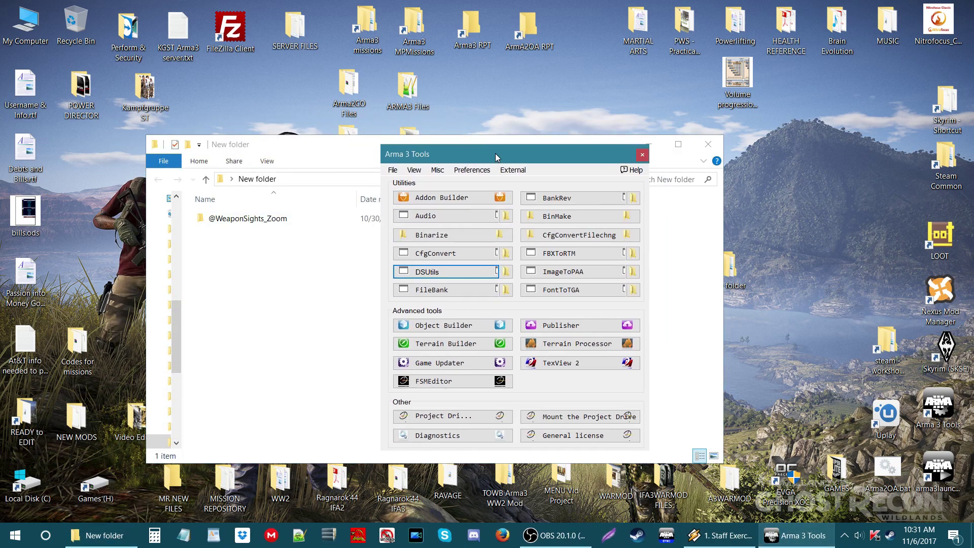
click(442, 199)
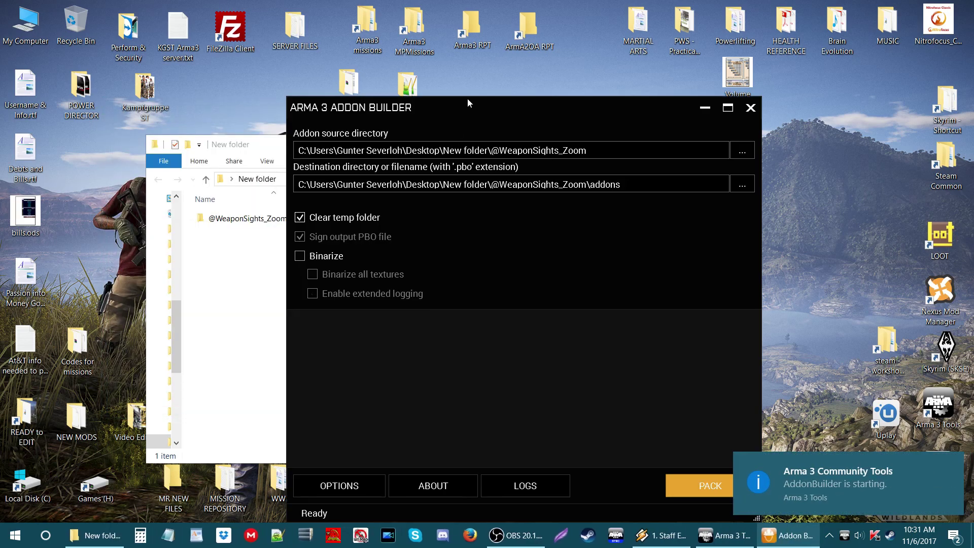
drag(474, 107, 590, 101)
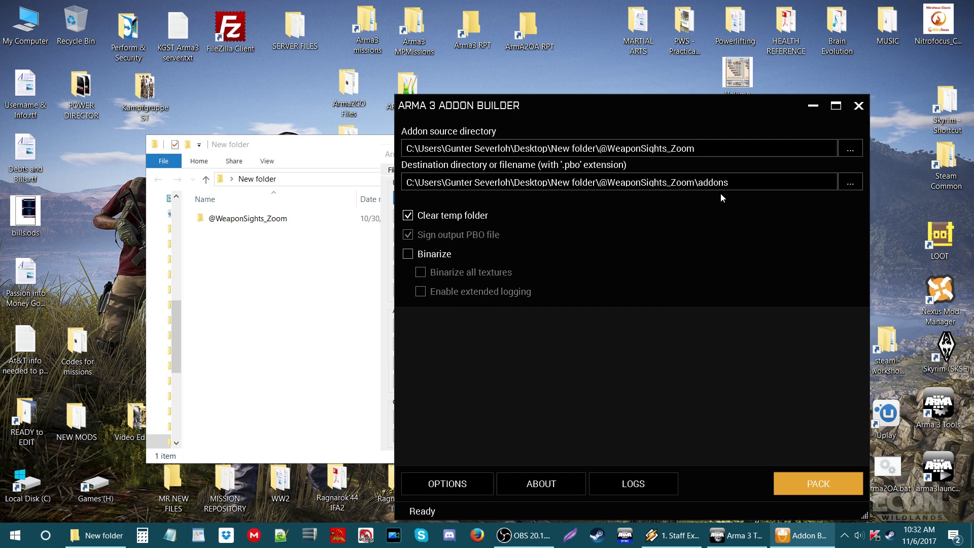
click(254, 222)
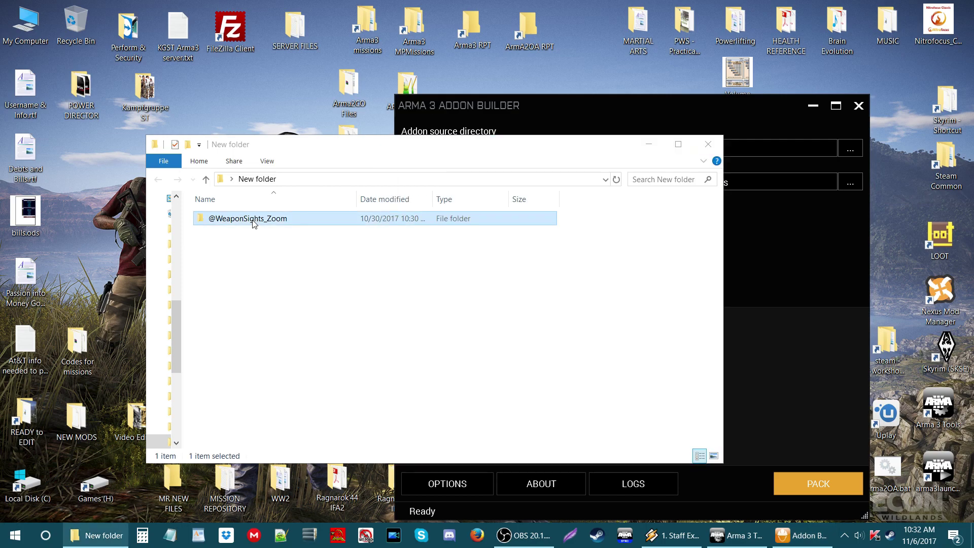
double_click(254, 222)
double_click(300, 207)
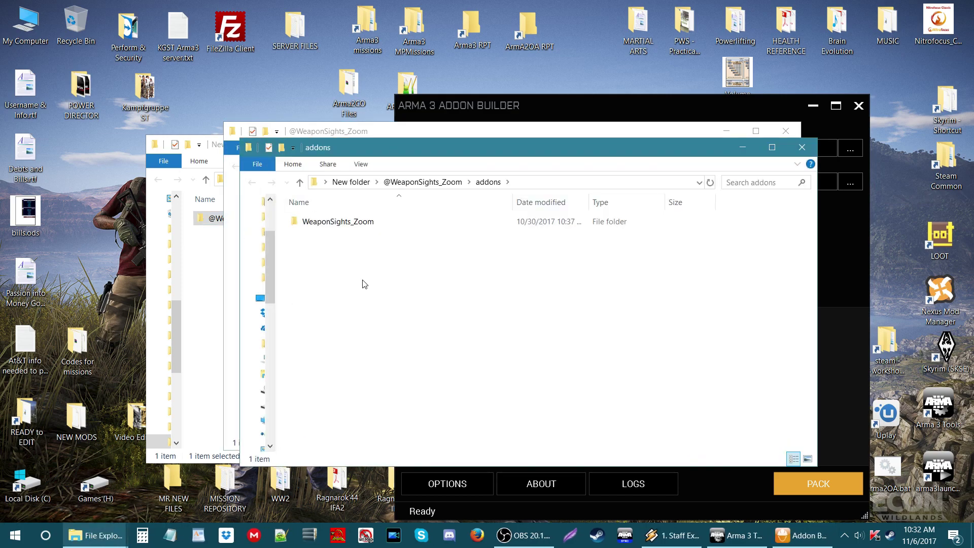
click(791, 143)
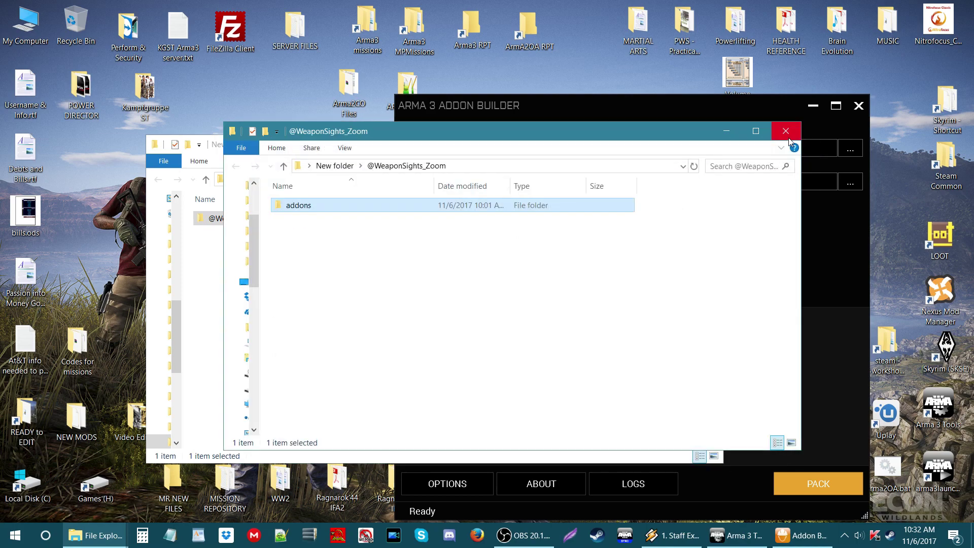
click(788, 138)
click(763, 287)
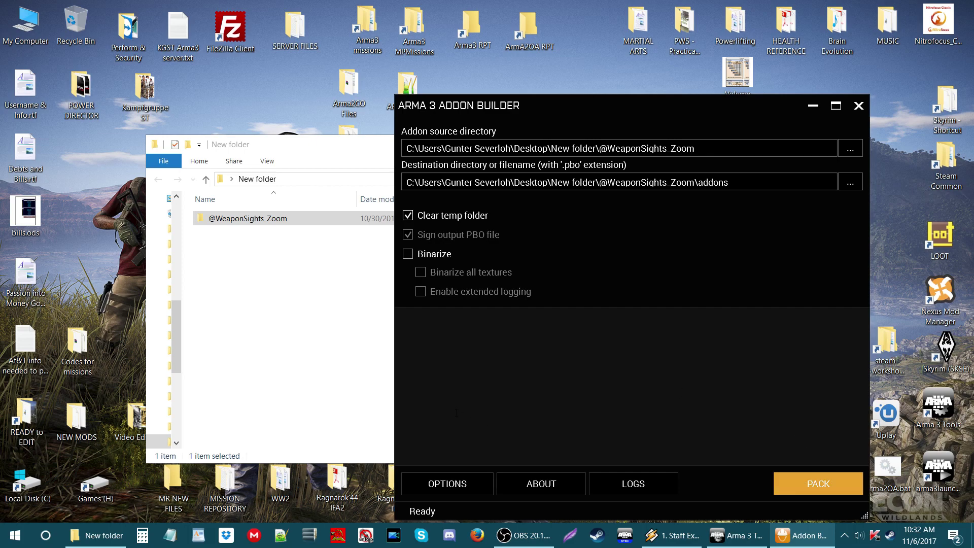
Open Addon Builder's Options and review the General tab's private key path and project folder
click(445, 482)
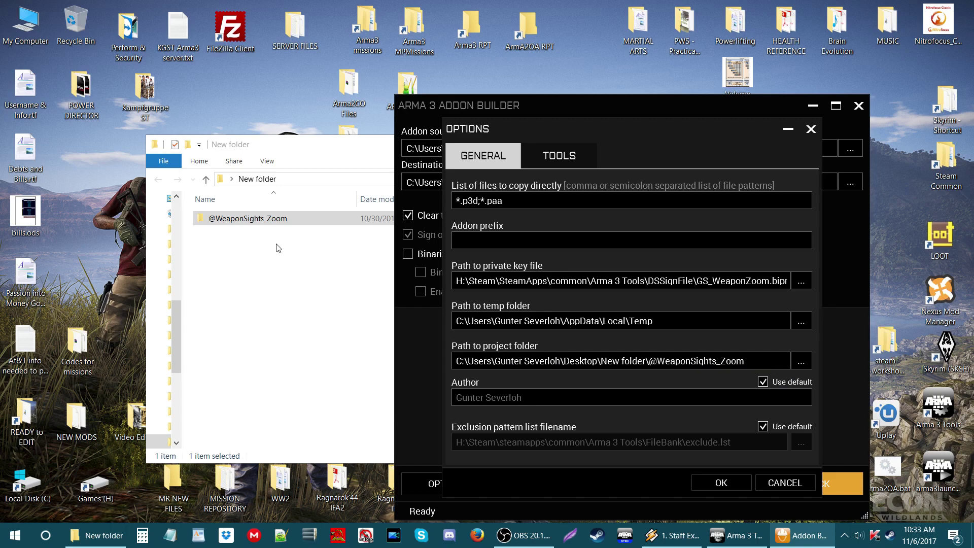
click(256, 224)
click(730, 488)
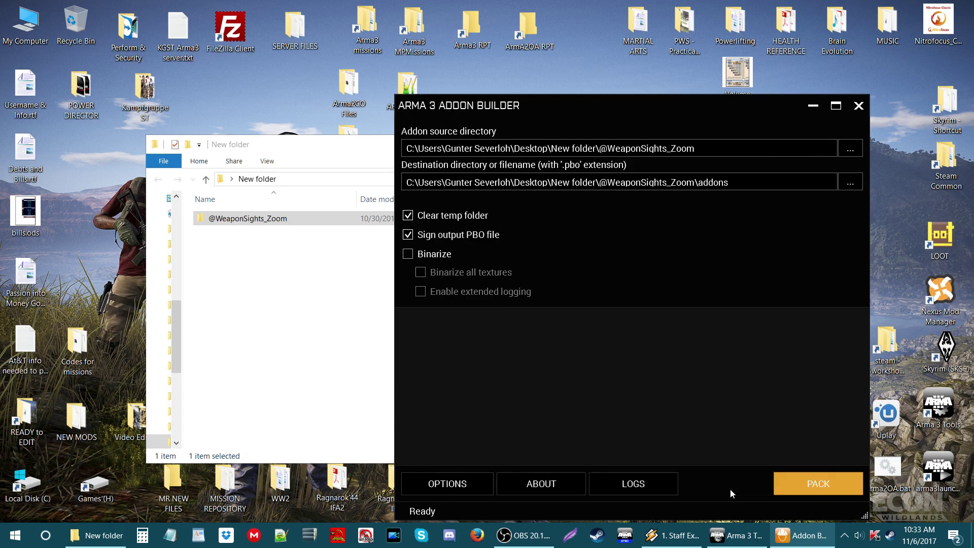
click(815, 486)
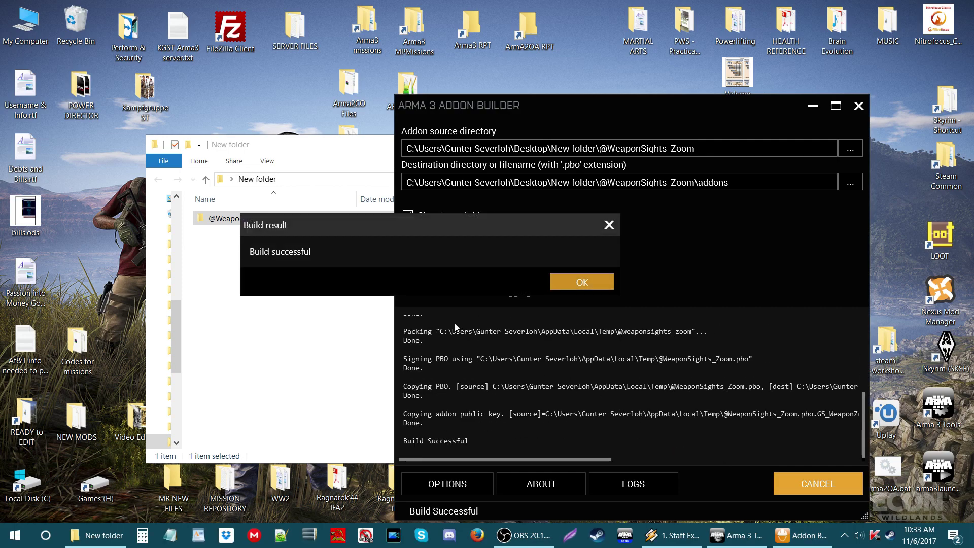
click(584, 282)
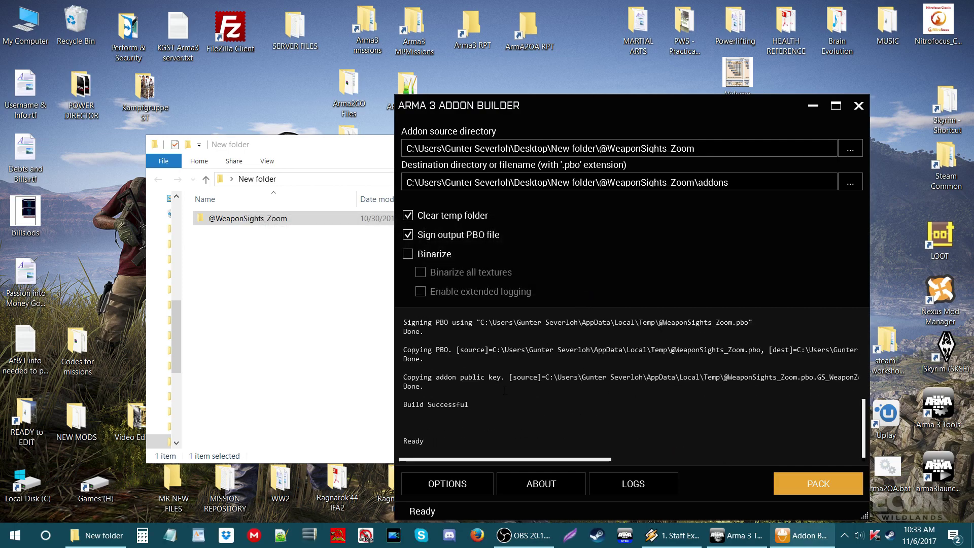
click(261, 294)
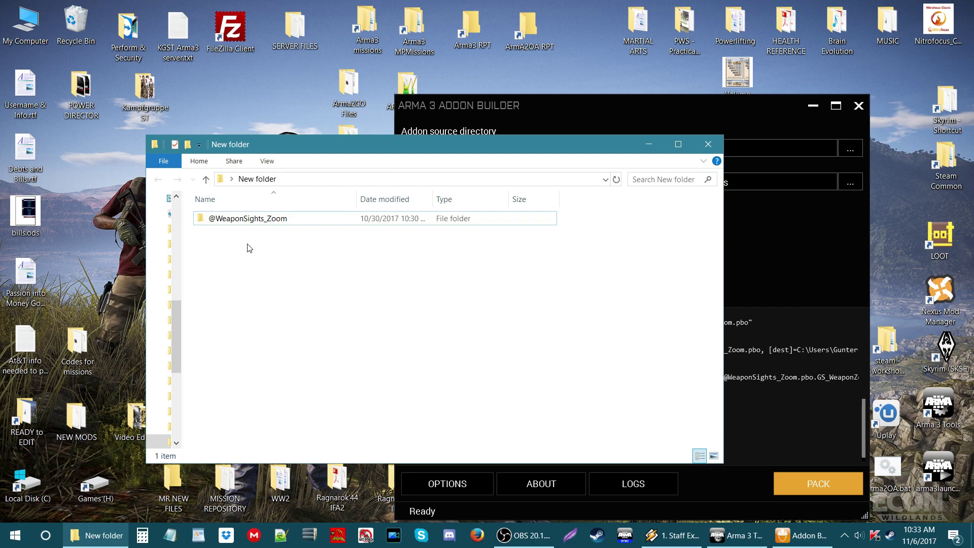
double_click(255, 225)
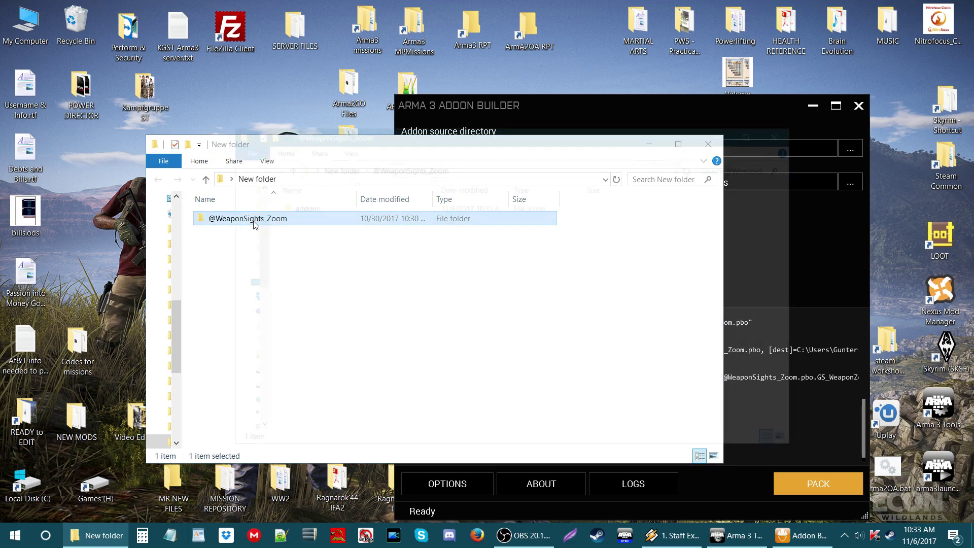
double_click(303, 208)
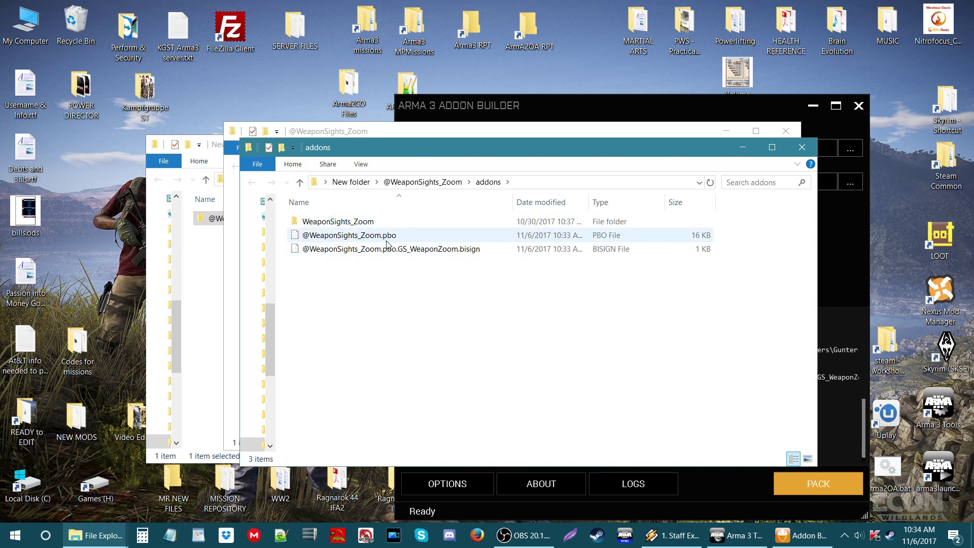
click(345, 224)
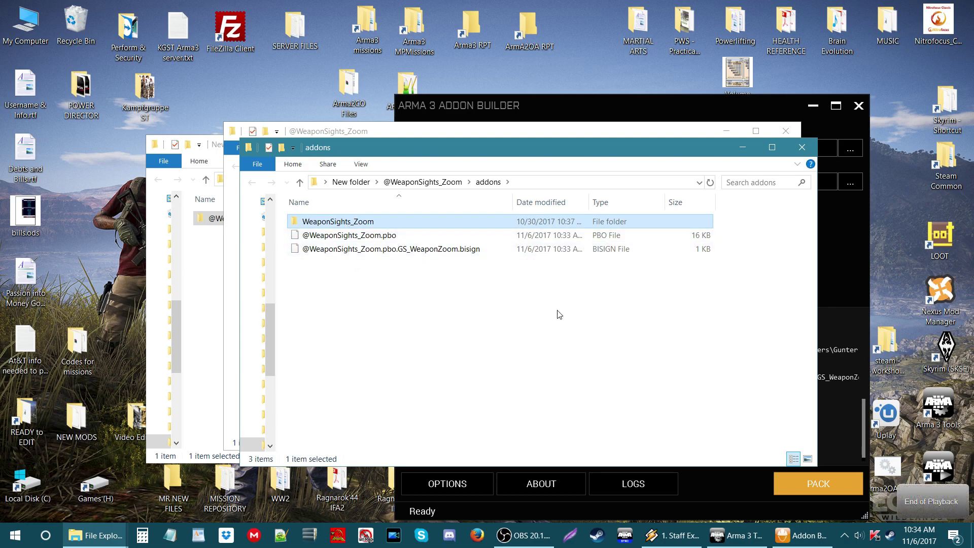
click(689, 324)
click(809, 154)
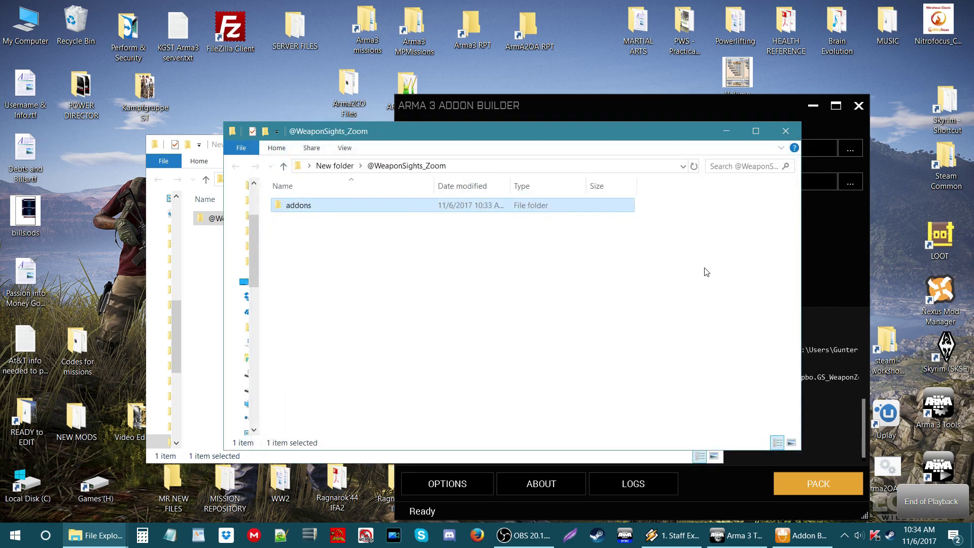
click(675, 301)
click(786, 133)
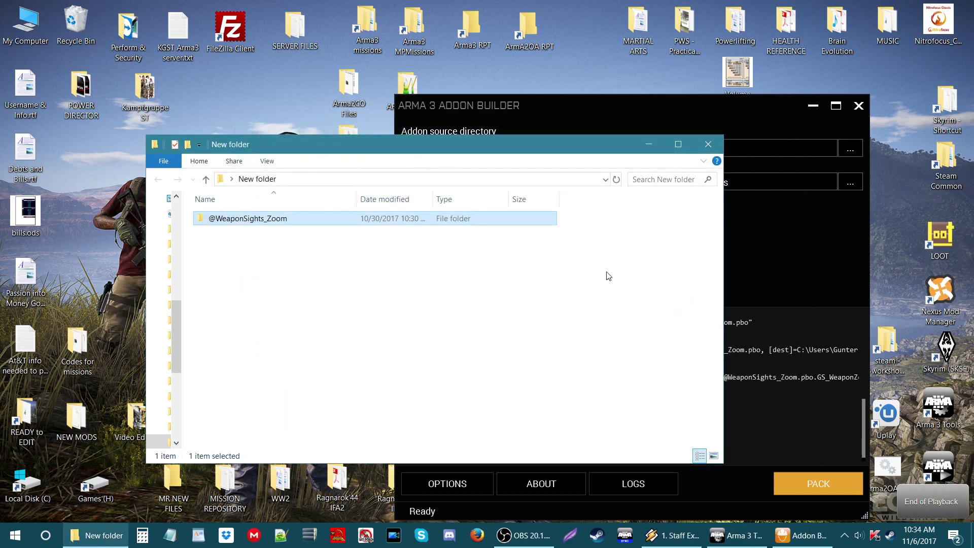
click(649, 111)
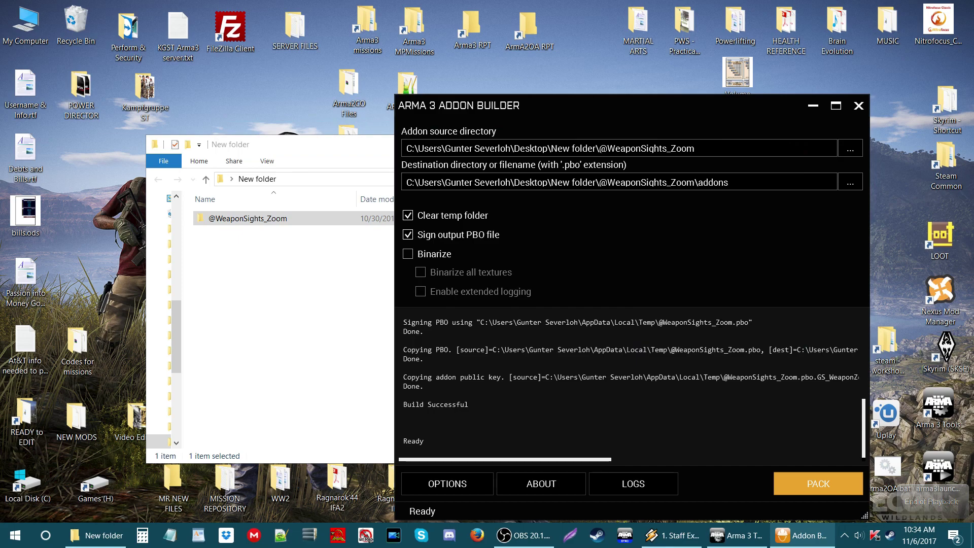
click(859, 105)
click(810, 537)
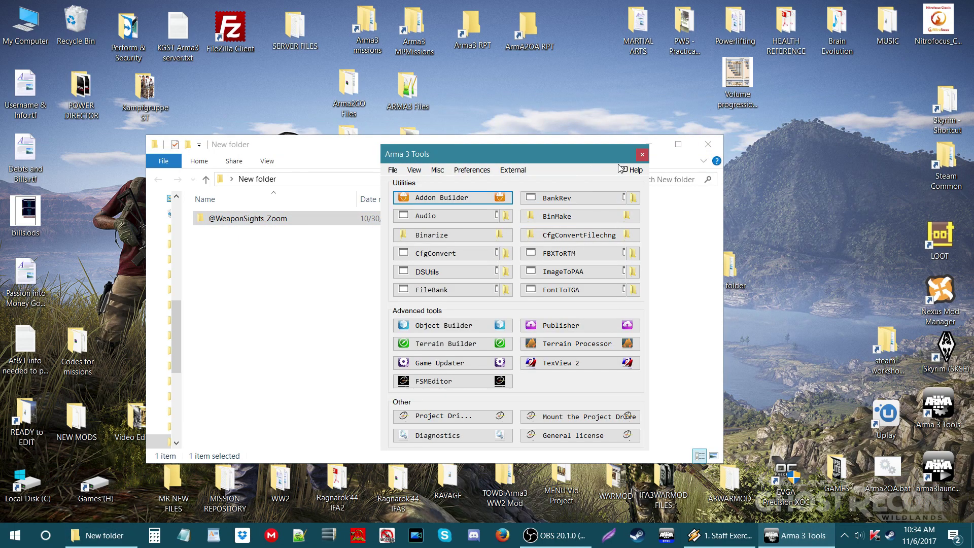
click(643, 154)
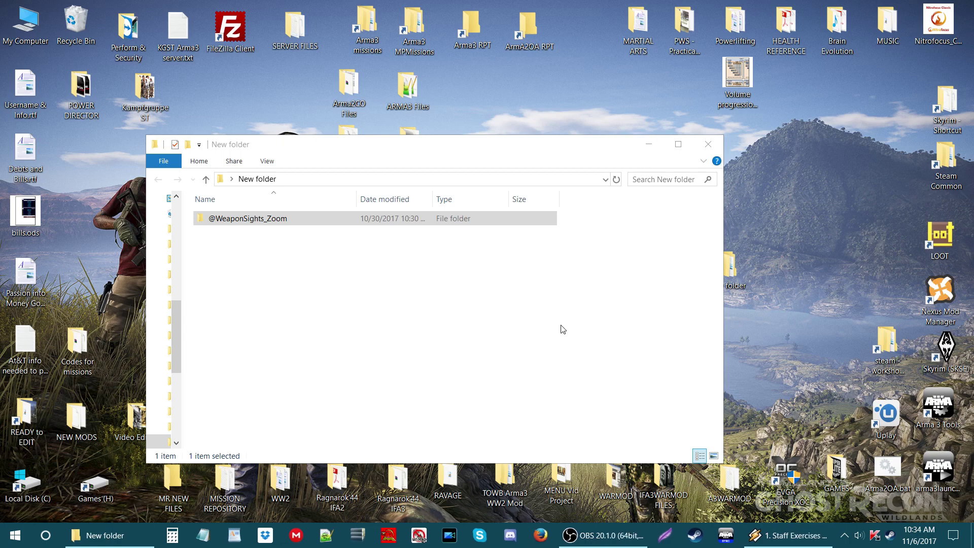